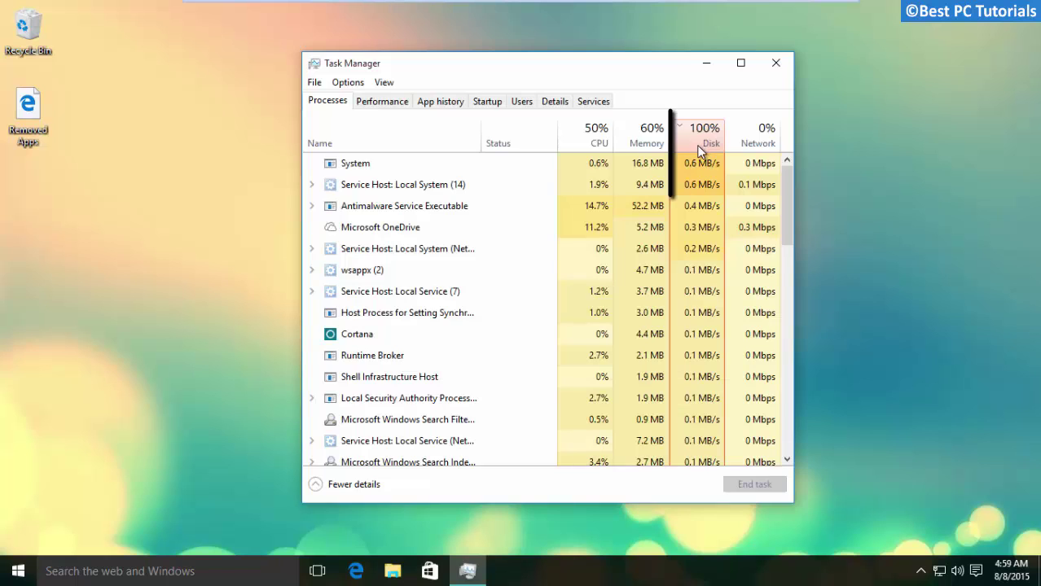
Open the Cortana search panel from the taskbar's 'Search the web and Windows' box
left_click(703, 143)
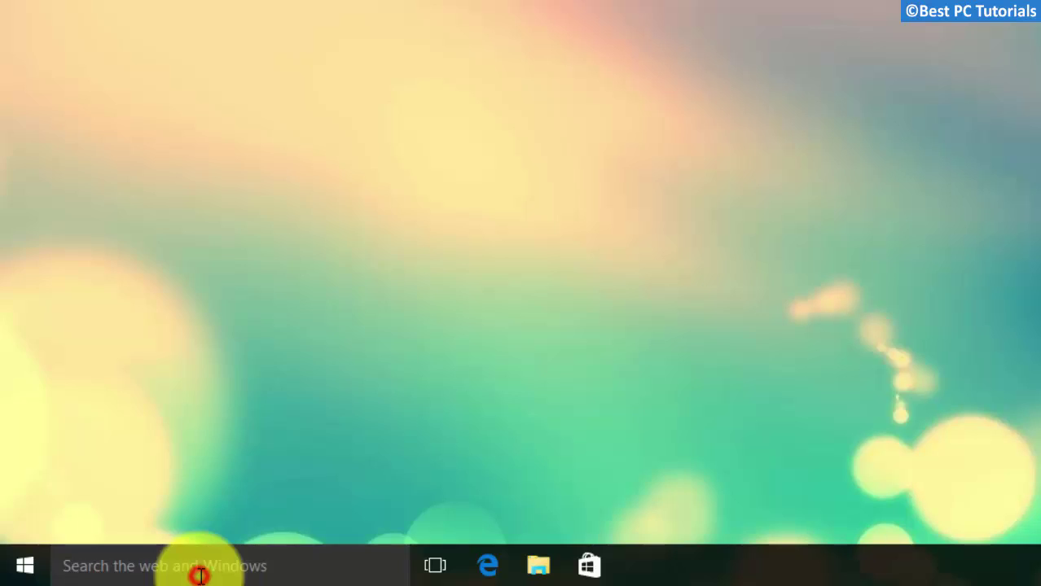
Search for services.msc and launch the Services console
left_click(211, 561)
type("servic")
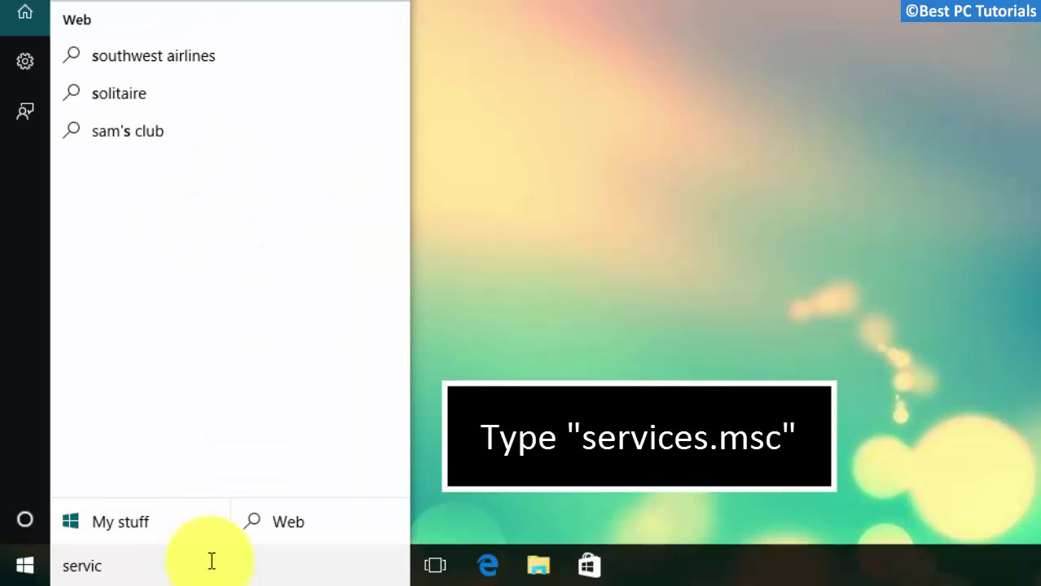
type("es.msc")
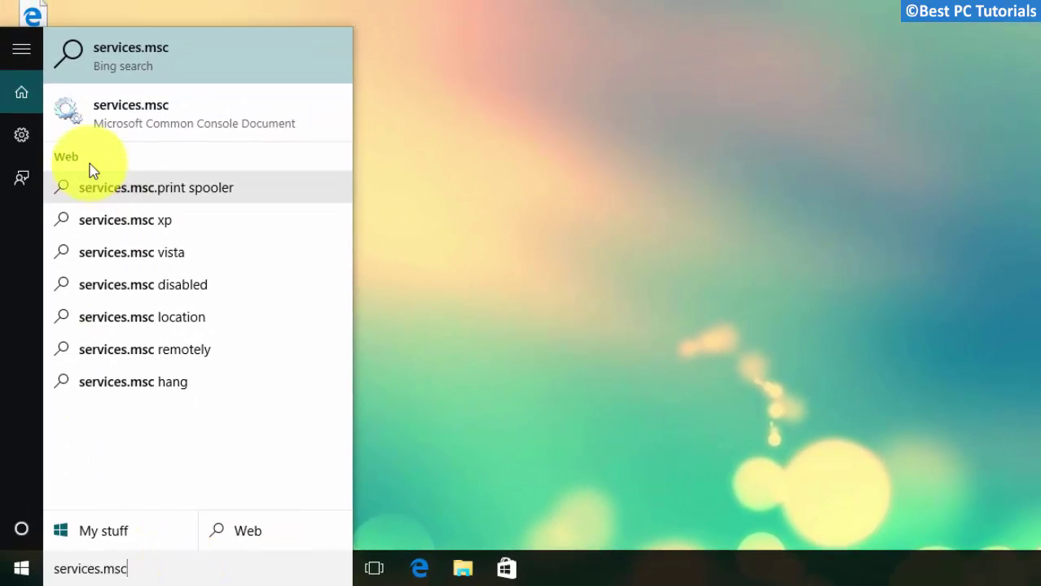
left_click(219, 118)
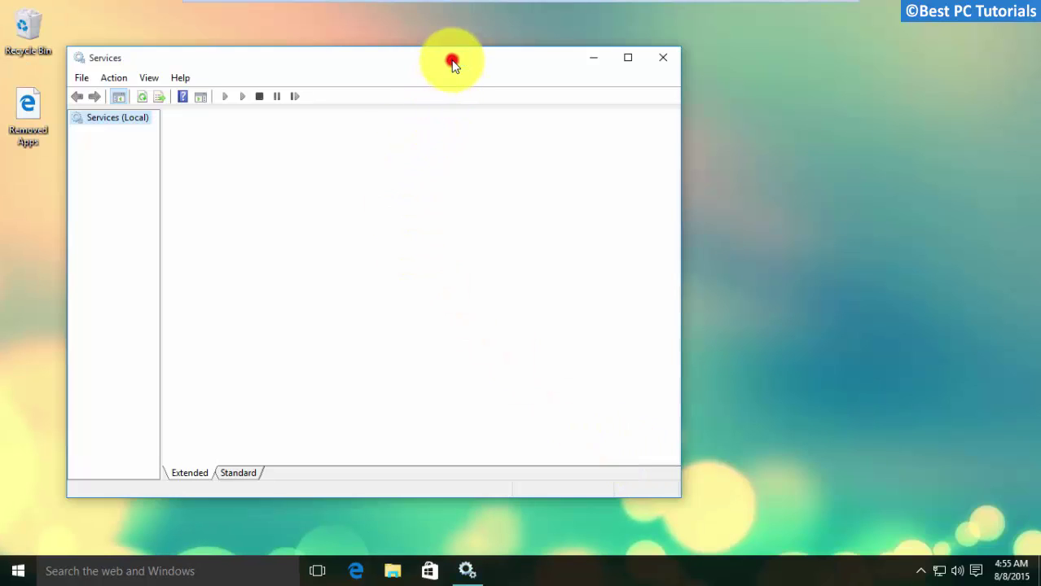
Maximize Services, widen the Name column, and select Background Intelligent Transfer Service
double_click(452, 62)
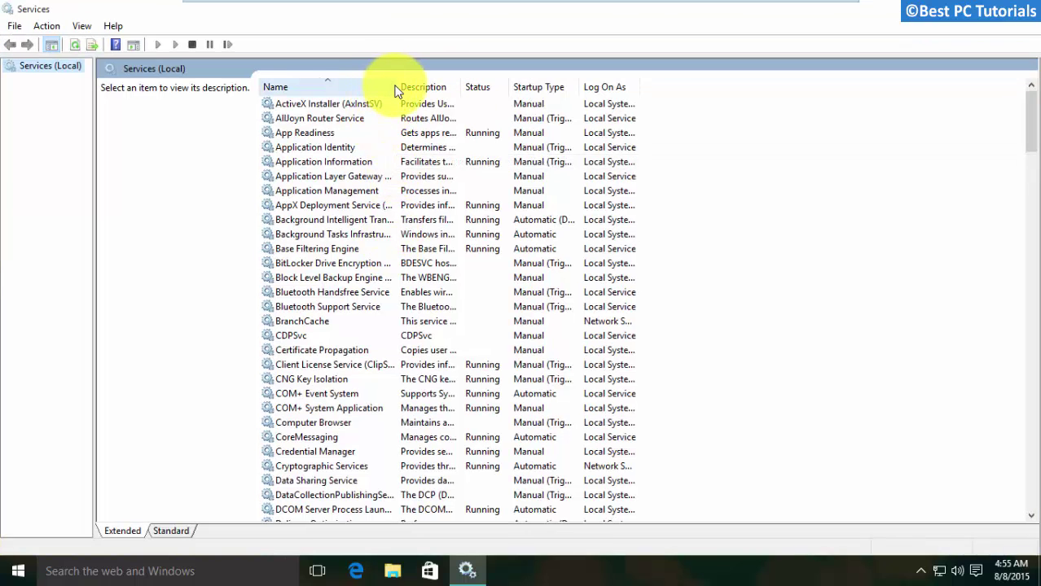
left_click_drag(397, 86, 512, 88)
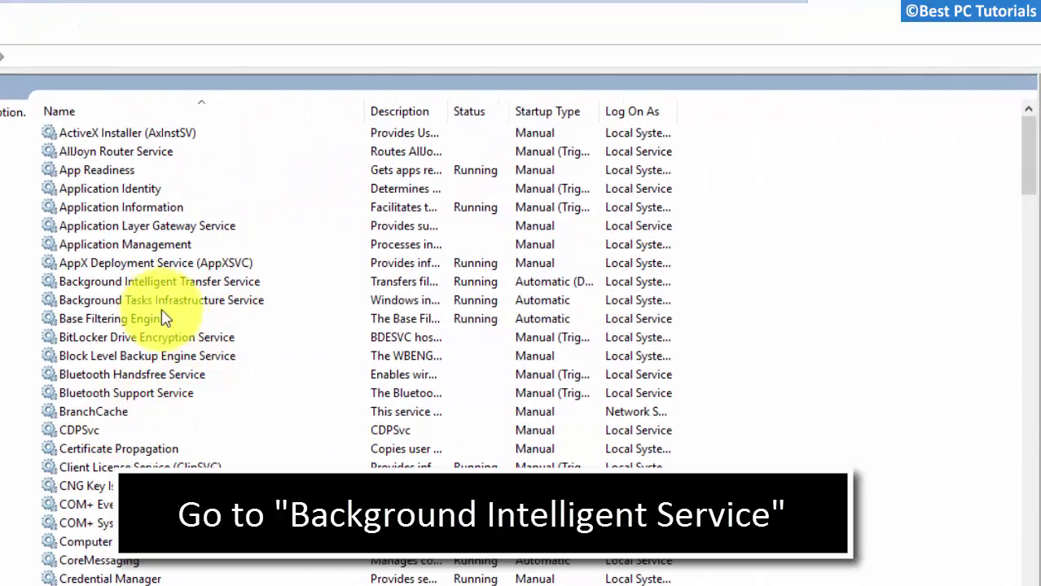
left_click(122, 282)
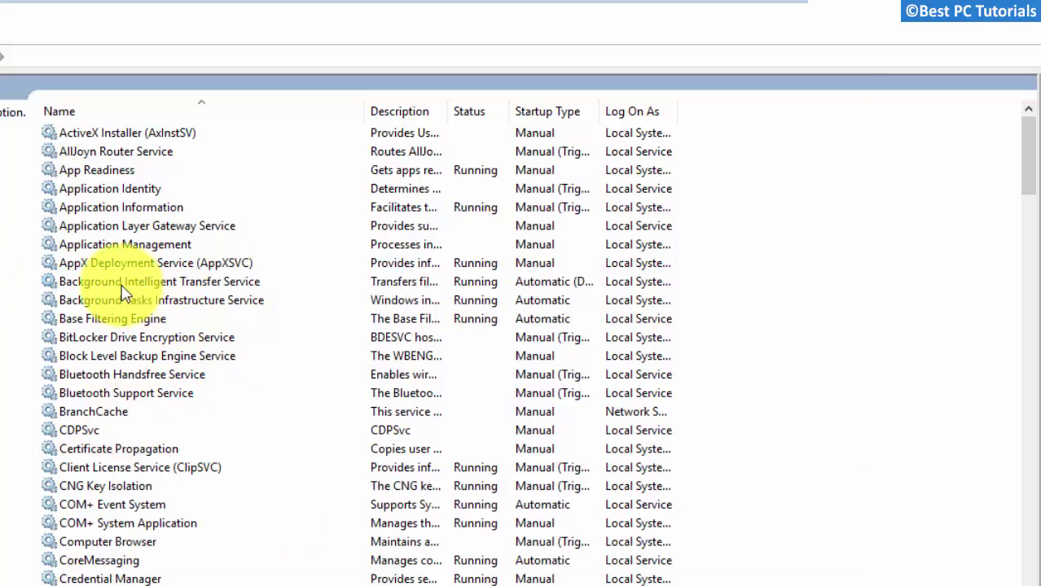
left_click(118, 285)
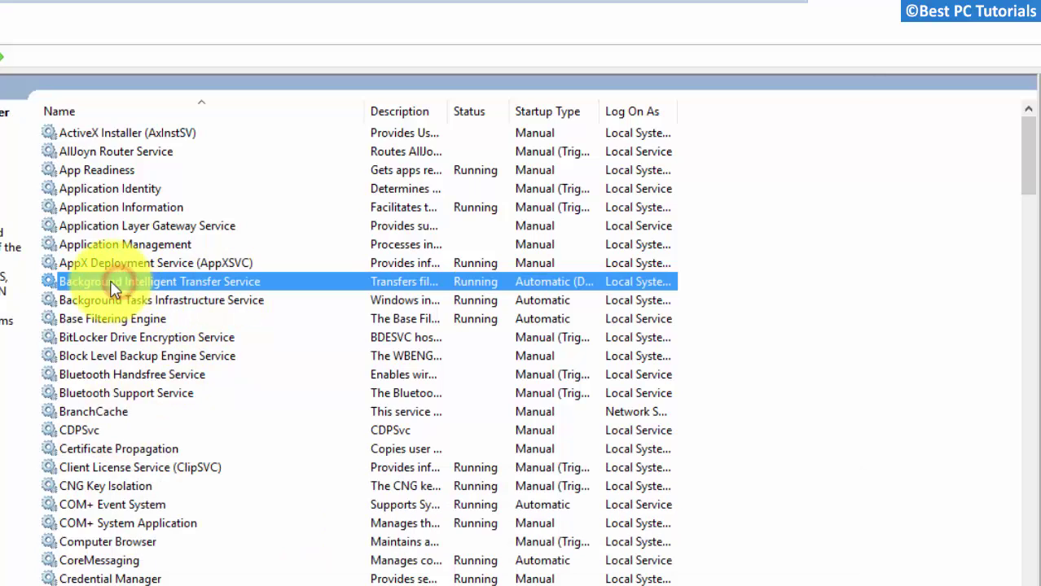
Set Background Intelligent Transfer Service's startup type to Disabled, stop it, and apply the change
right_click(224, 289)
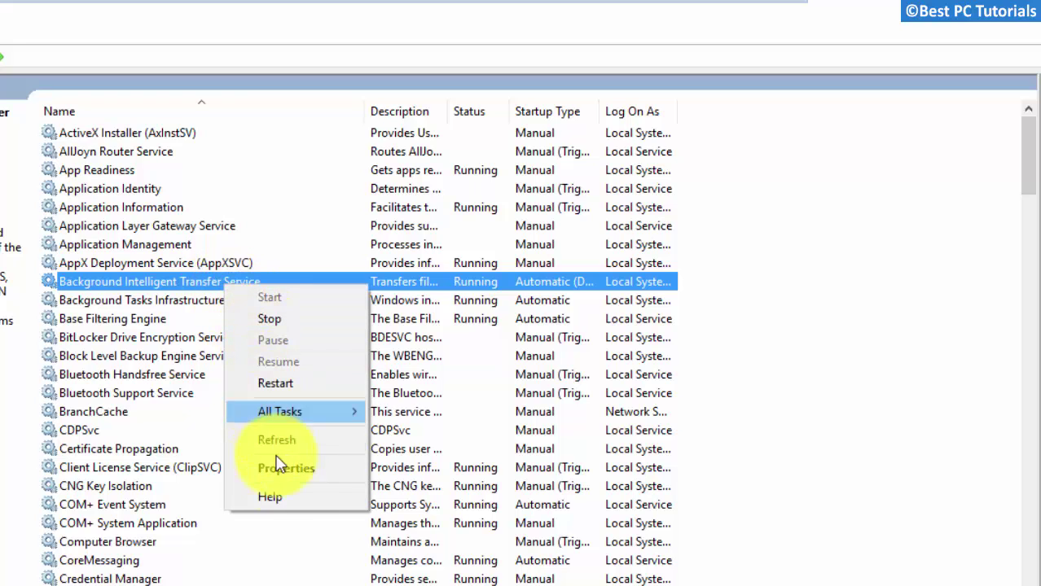
left_click(329, 473)
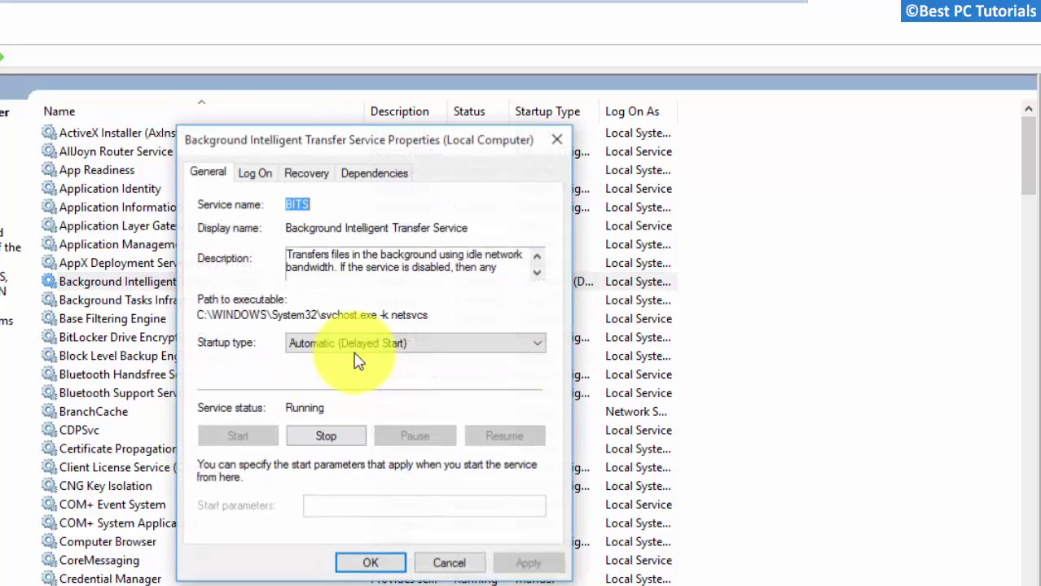
left_click(349, 343)
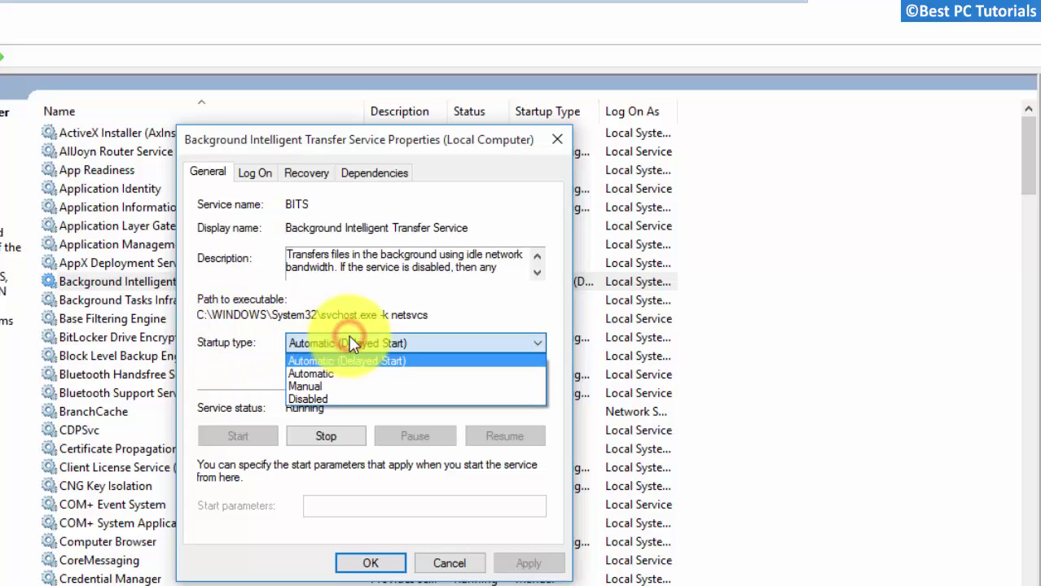
left_click(356, 399)
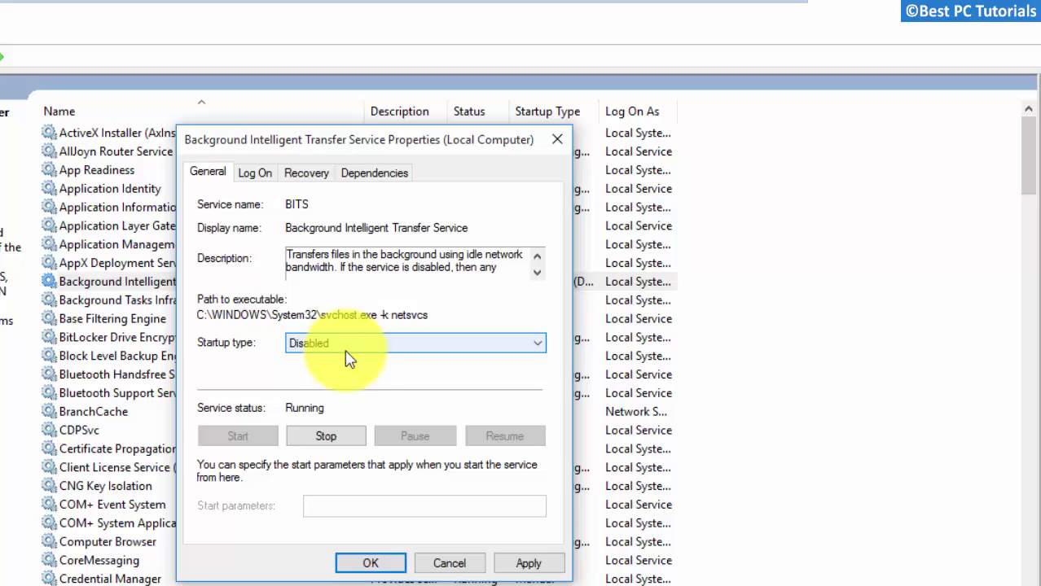
left_click(343, 386)
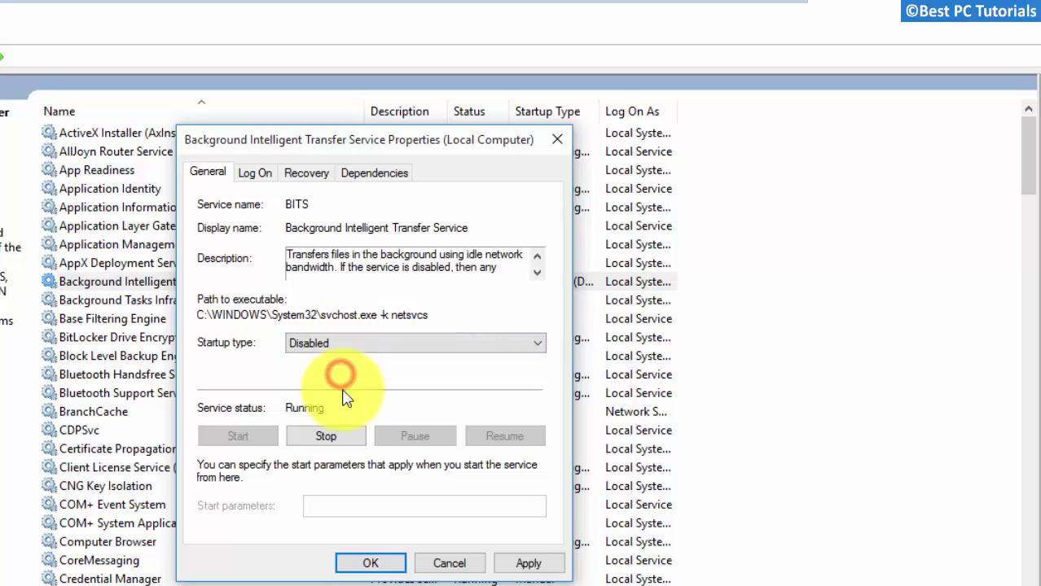
left_click(319, 438)
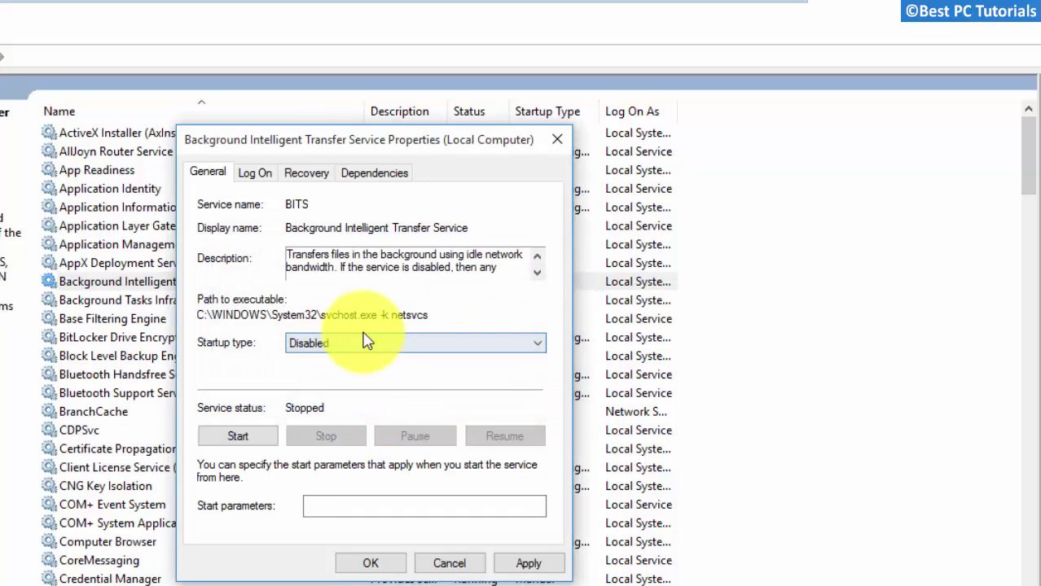
left_click(531, 568)
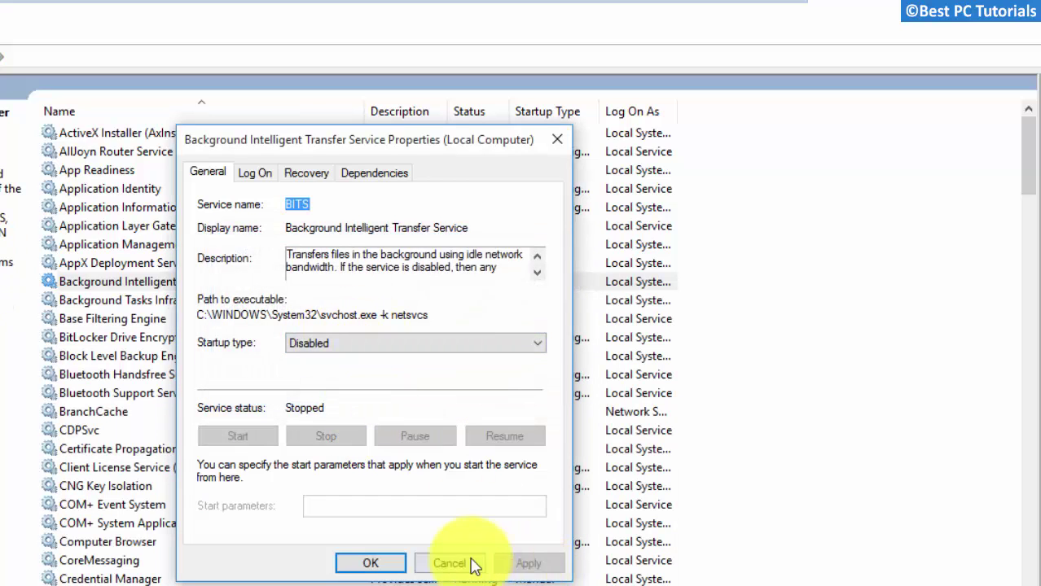
left_click(381, 568)
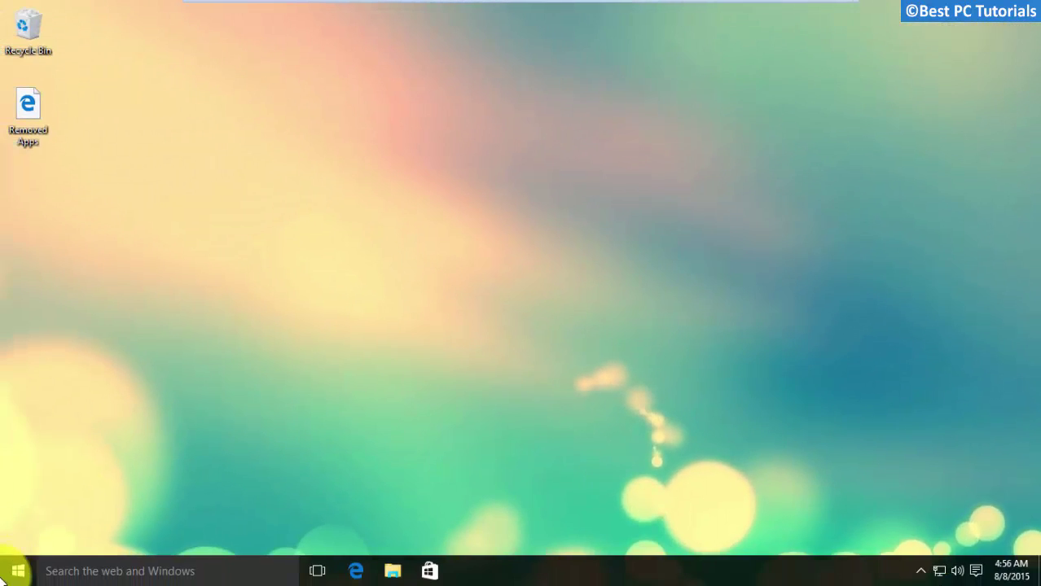
Restart Windows from the Start menu's Power options
left_click(22, 569)
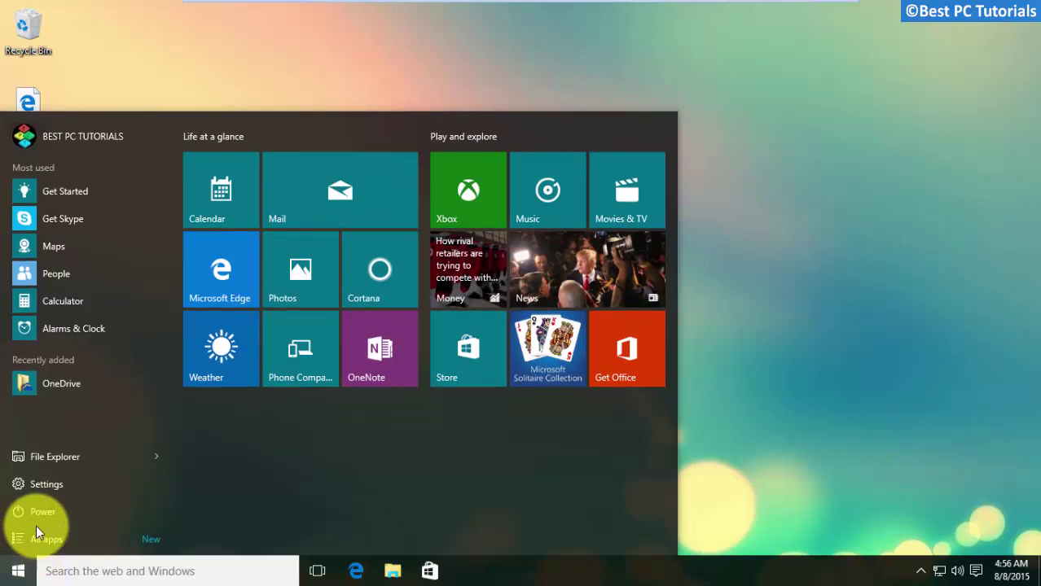
left_click(39, 513)
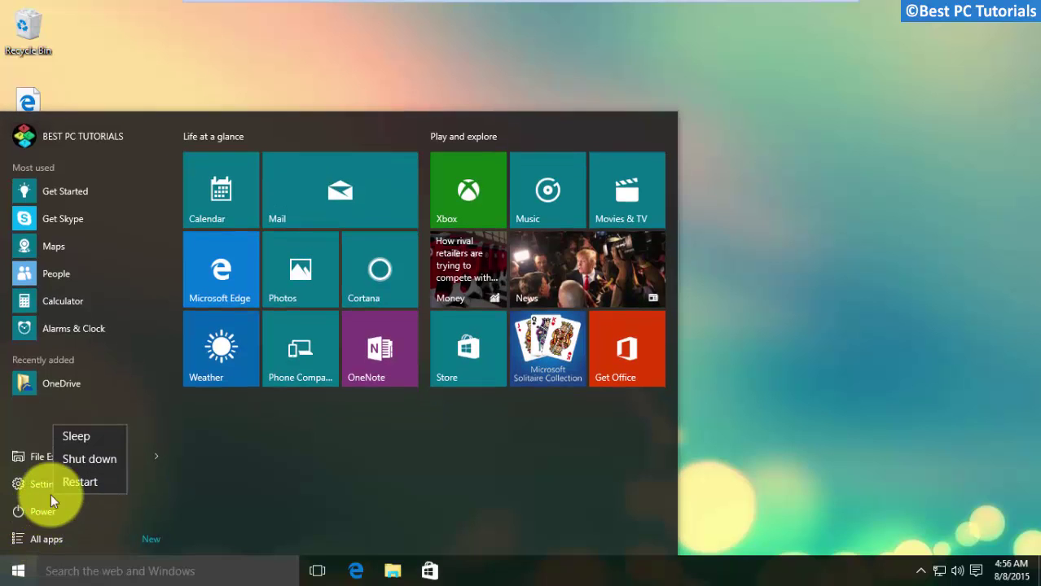
left_click(69, 481)
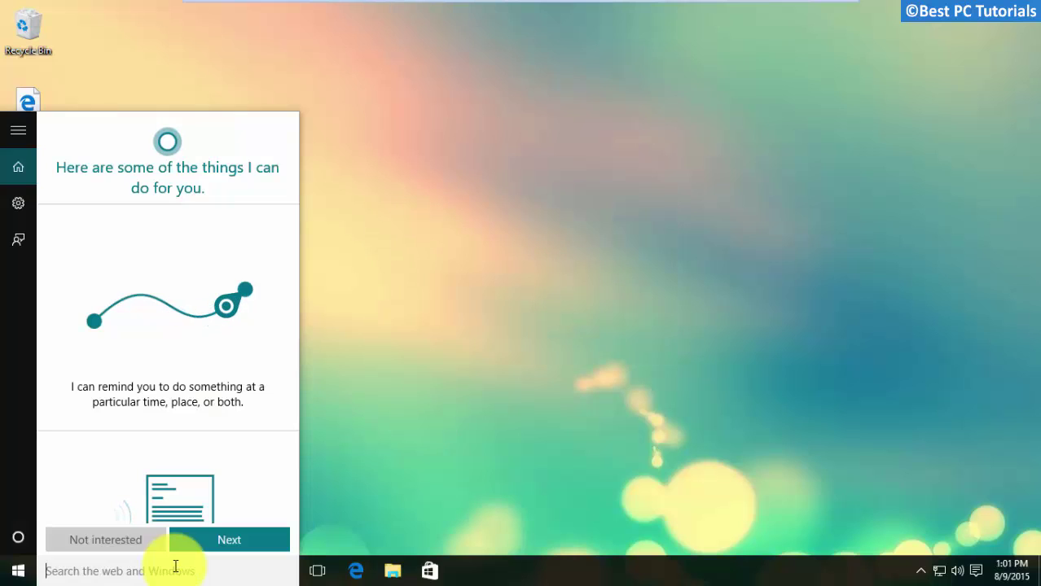
Search for 'service' and launch the Services console again
type("services.msc")
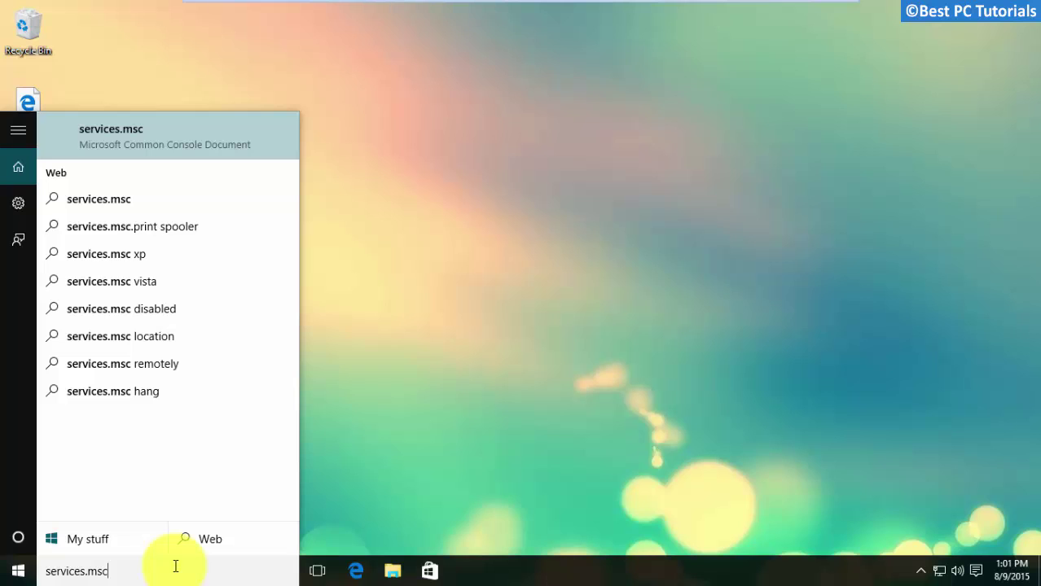
key("Return")
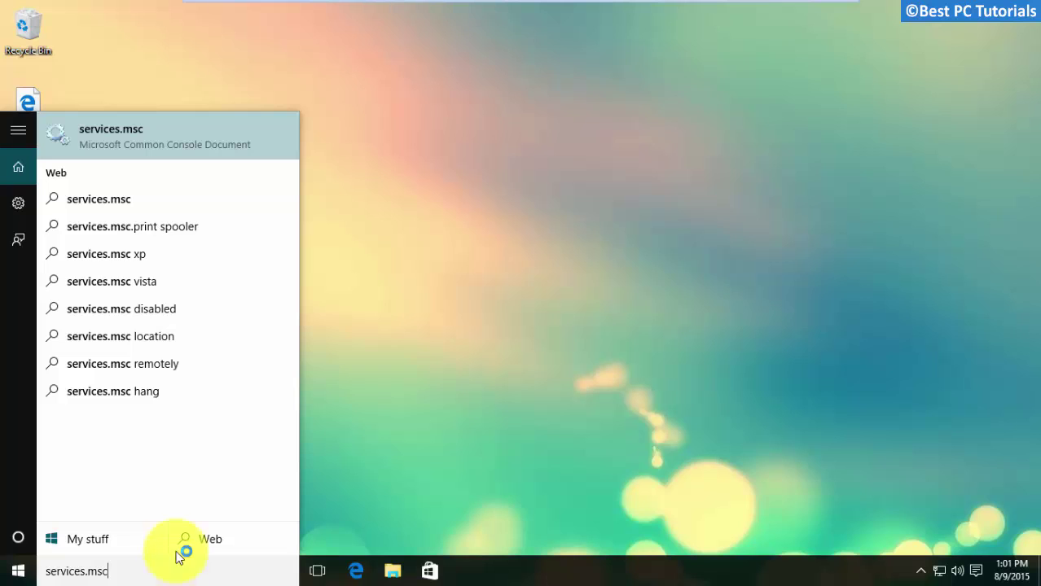
left_click(162, 135)
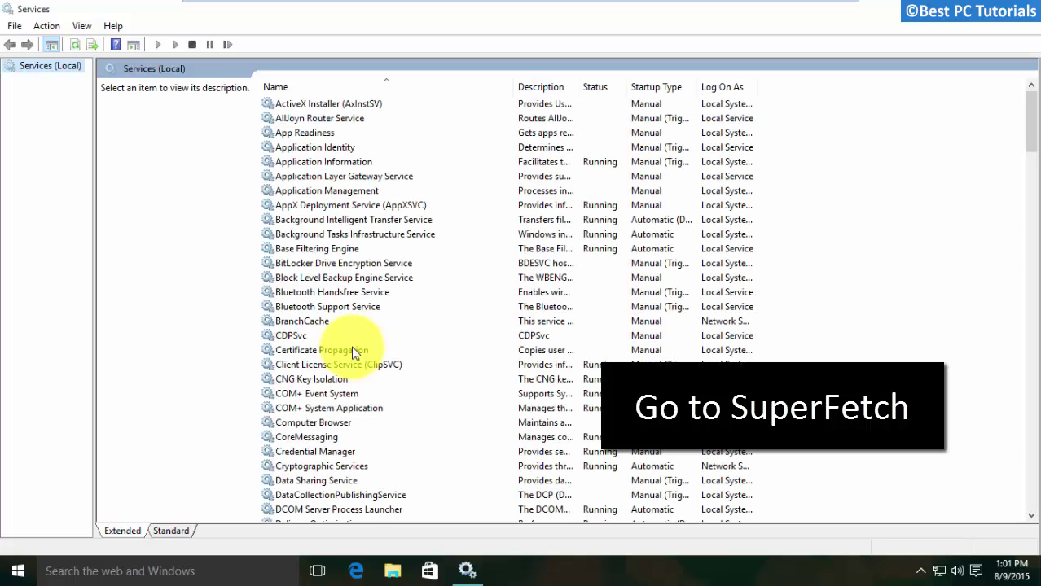
Jump to the S entries in the services list and select Superfetch
left_click(316, 279)
key("s")
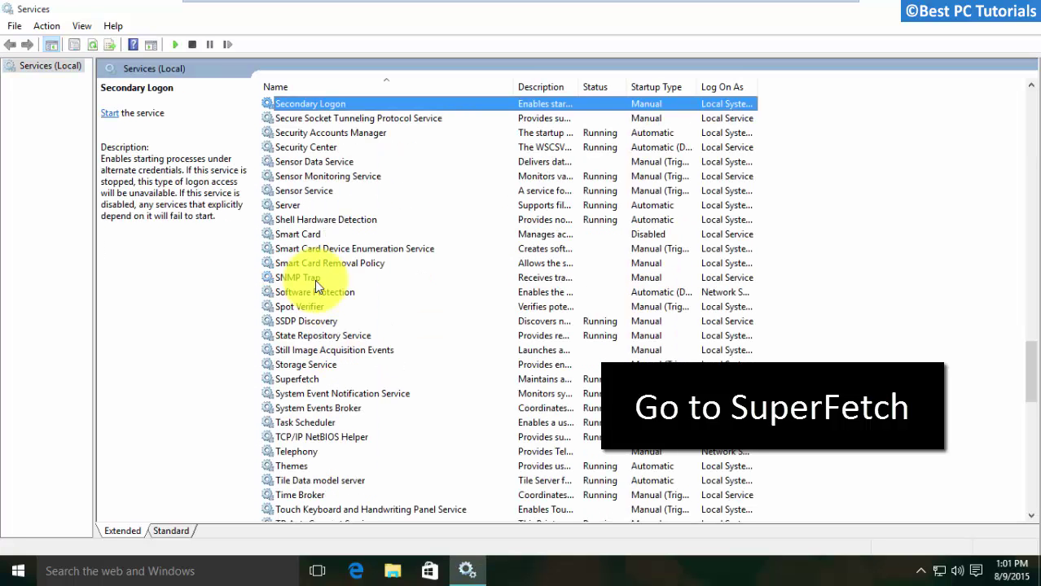
key("s")
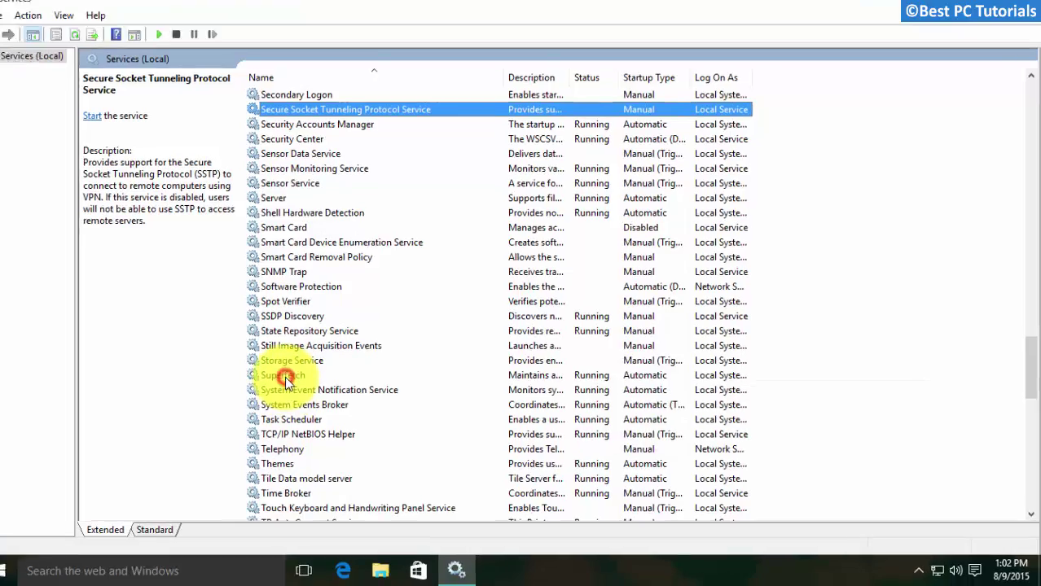
left_click(296, 379)
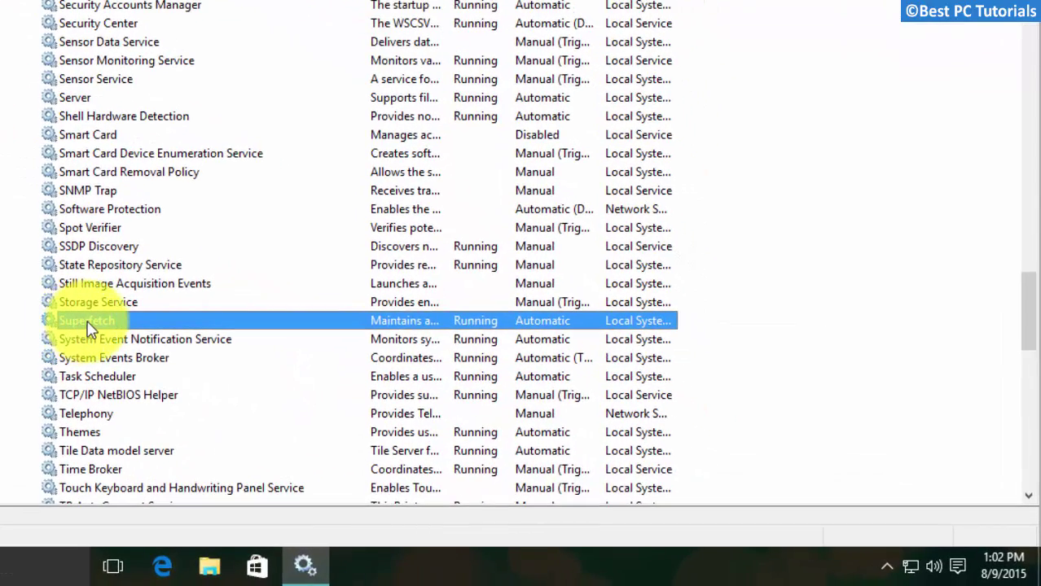
In Superfetch's properties, set startup type to Disabled, stop the service, and apply with OK
right_click(136, 326)
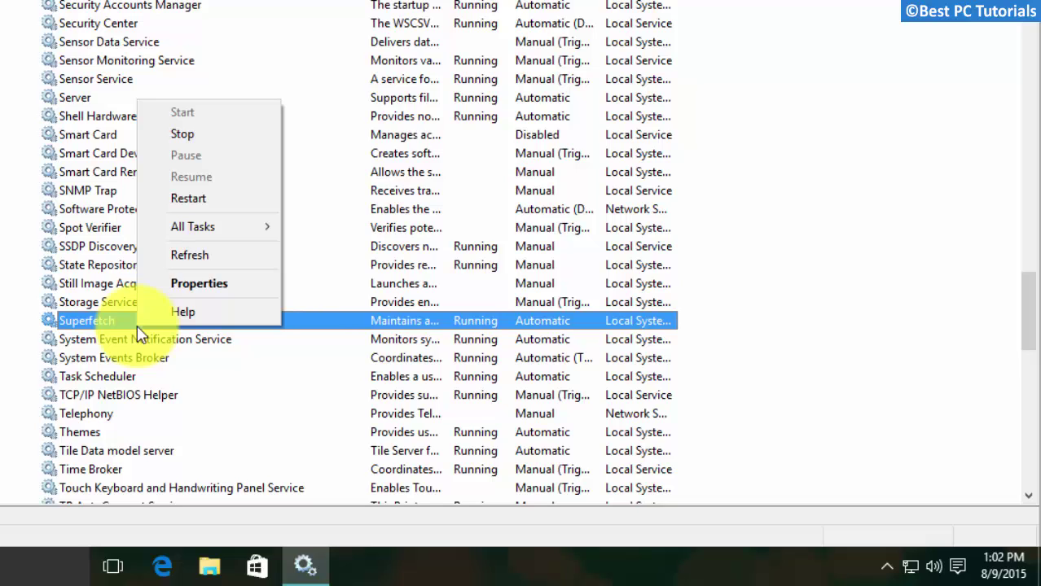
left_click(232, 283)
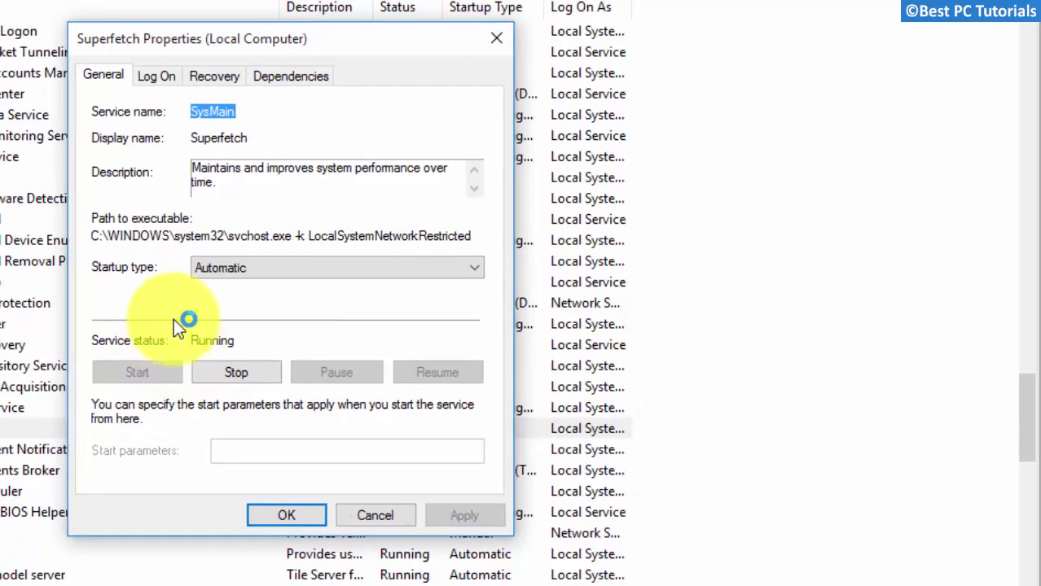
left_click(242, 268)
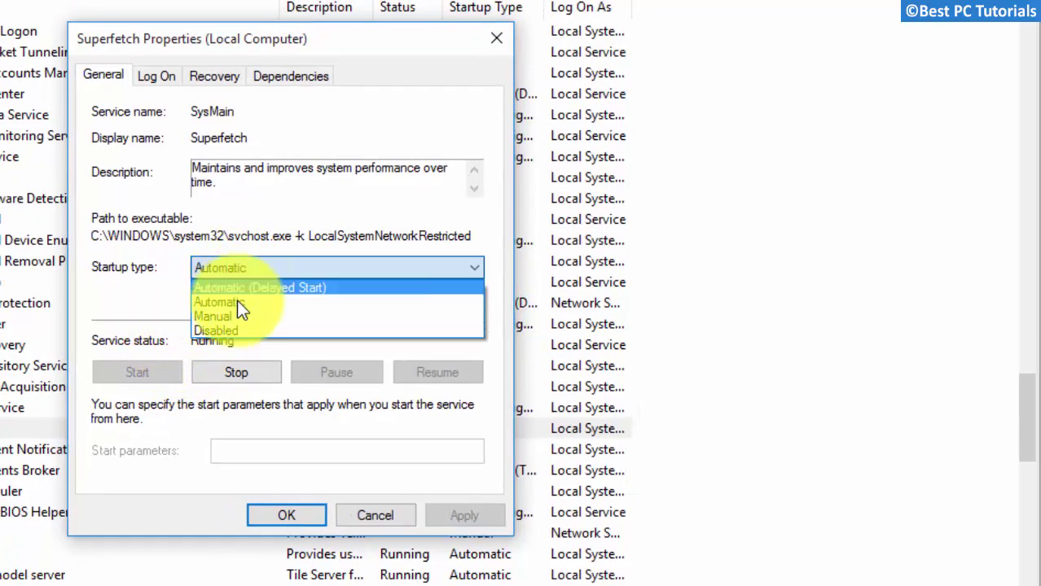
left_click(233, 337)
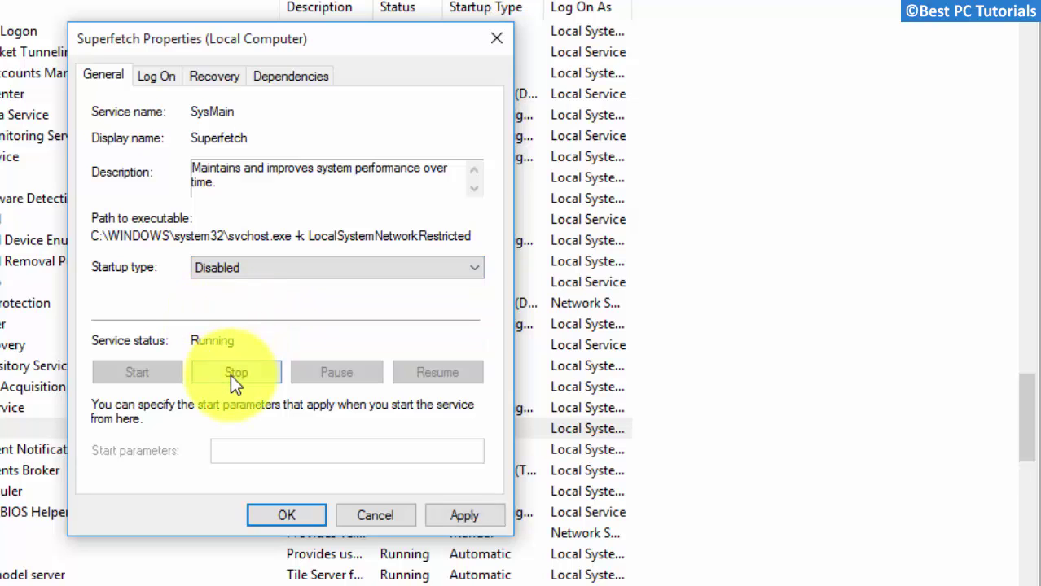
left_click(237, 371)
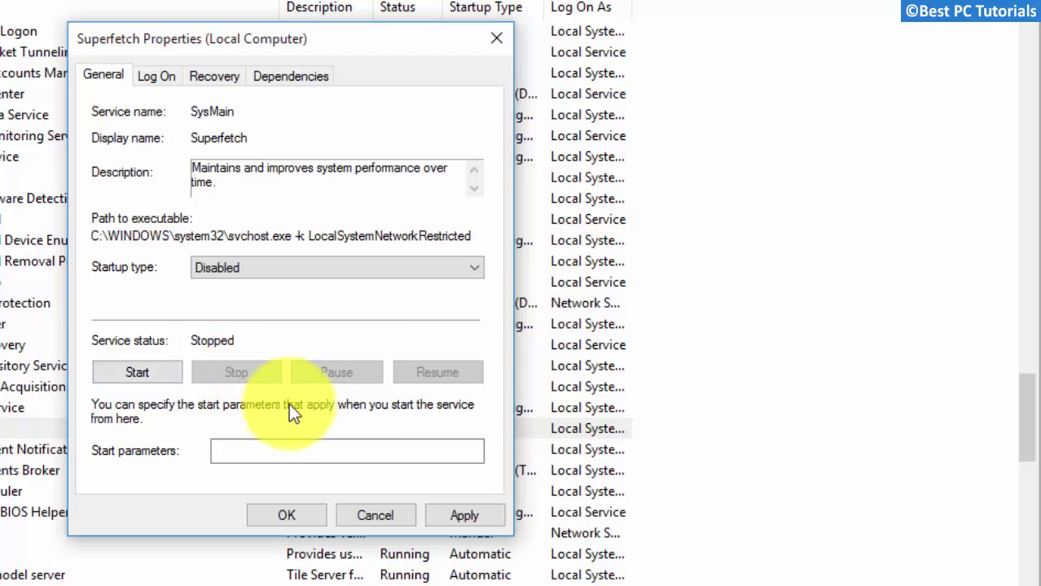
left_click(478, 519)
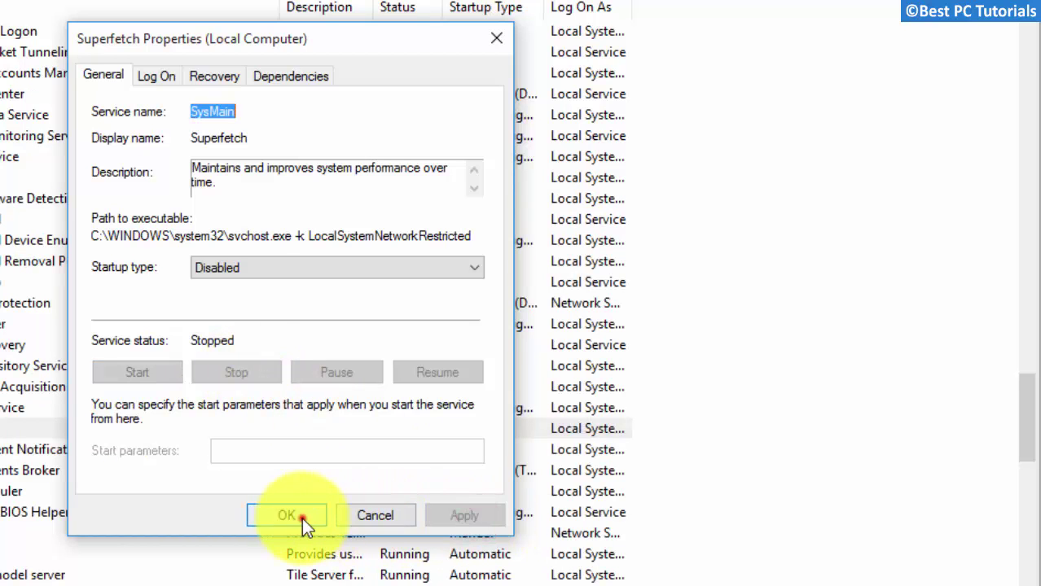
left_click(301, 520)
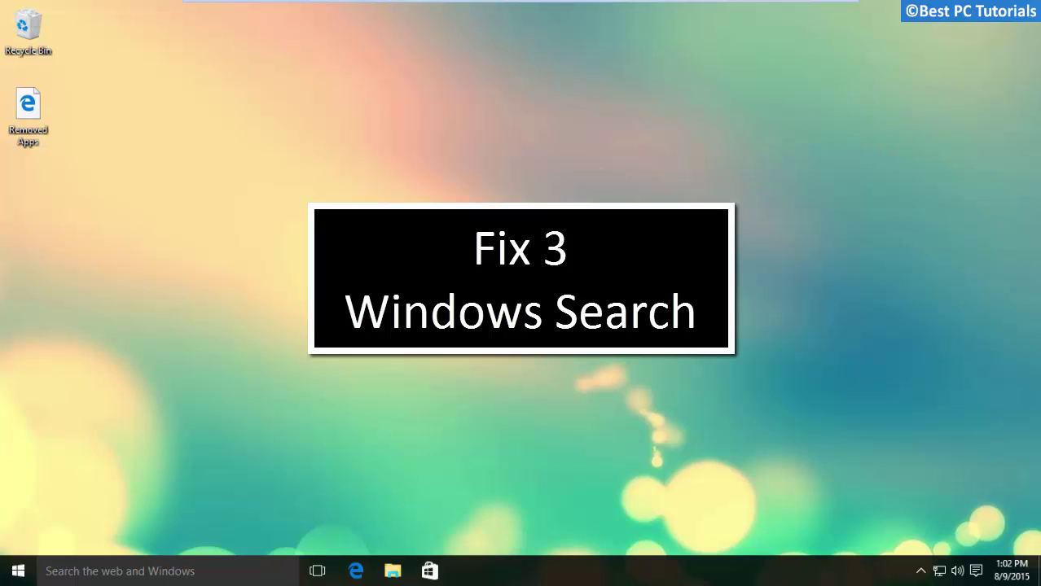
Launch Services via search for services.msc and select the Windows Search service
left_click(123, 566)
type("service")
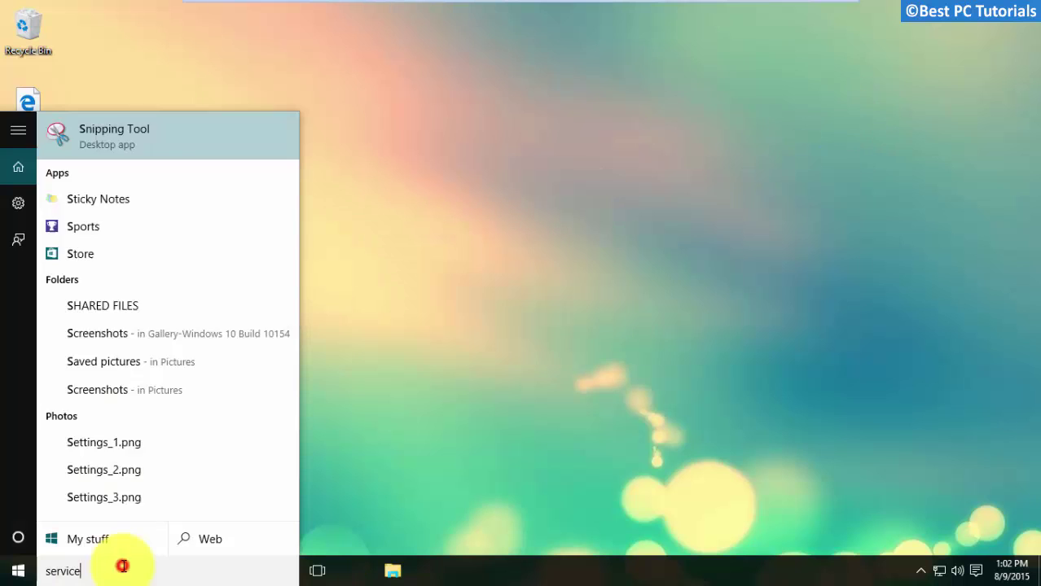
type("s.msc")
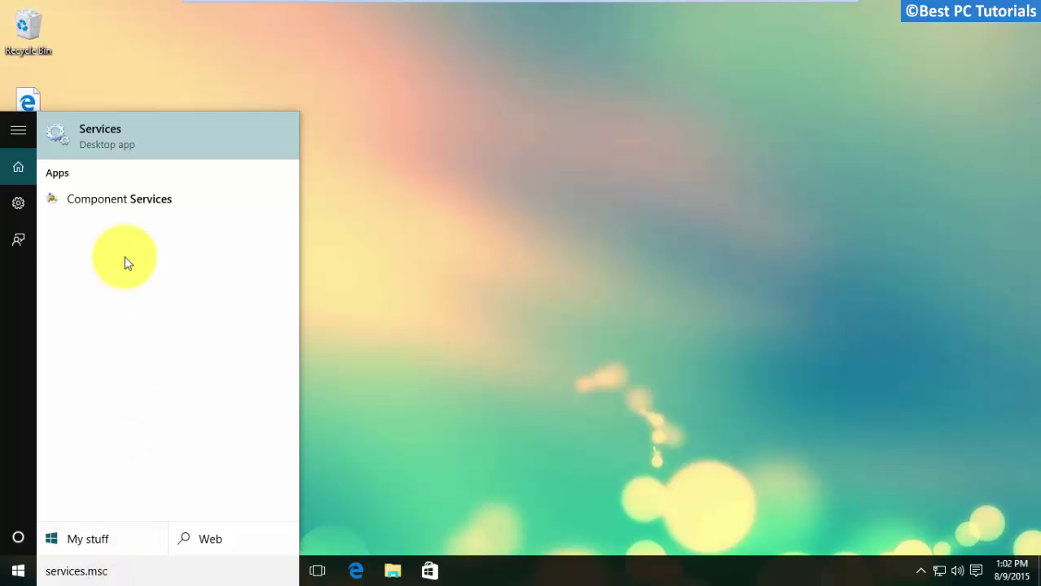
left_click(126, 128)
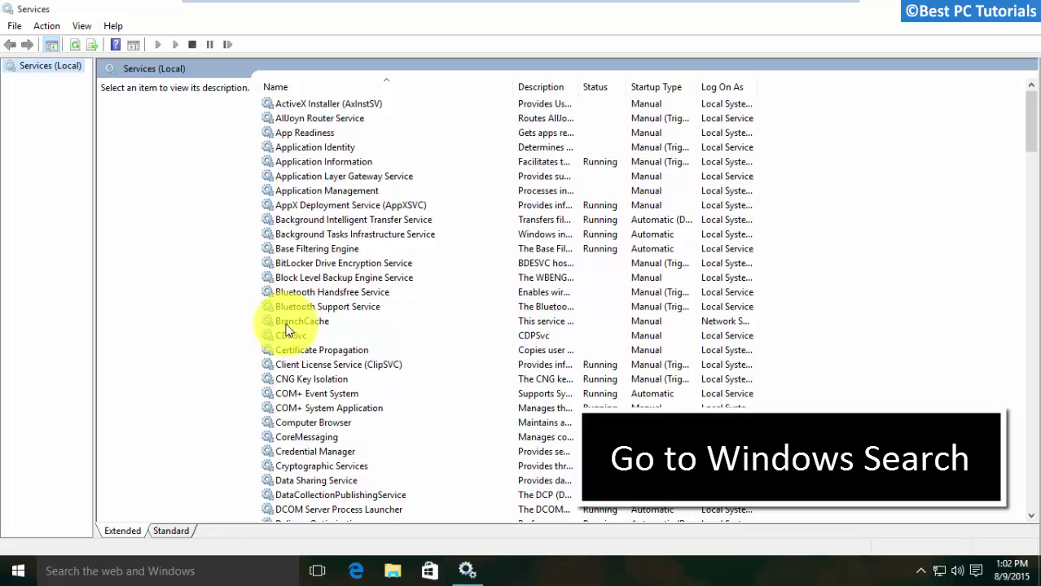
left_click(292, 309)
key("w")
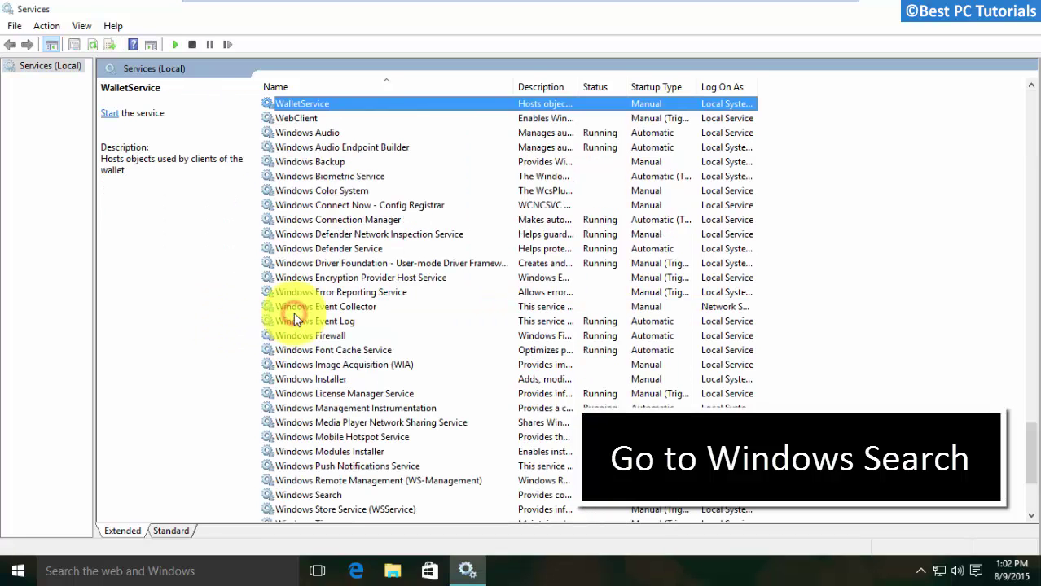
key("w")
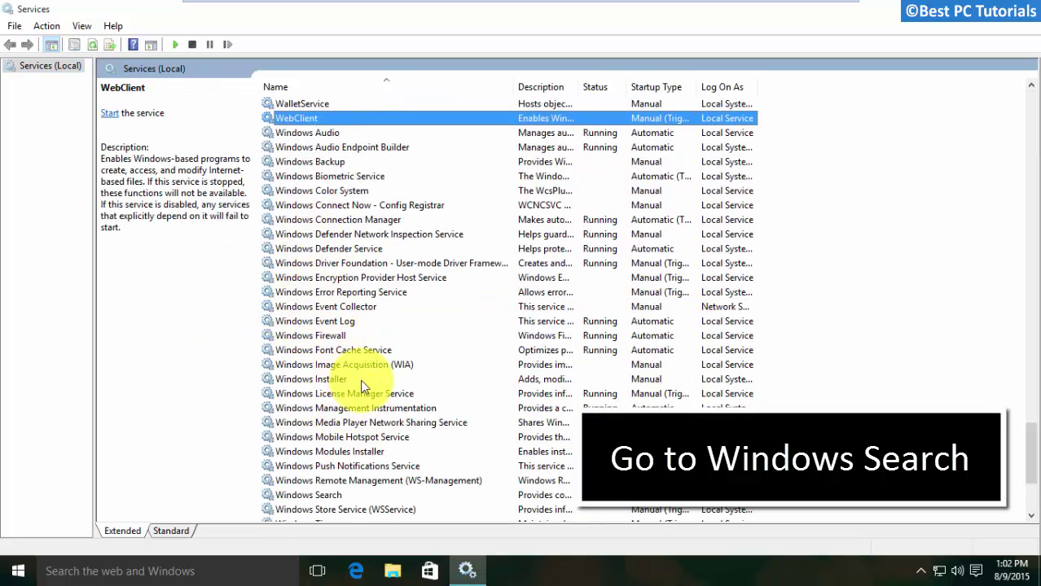
scroll(361, 387, "down", 3)
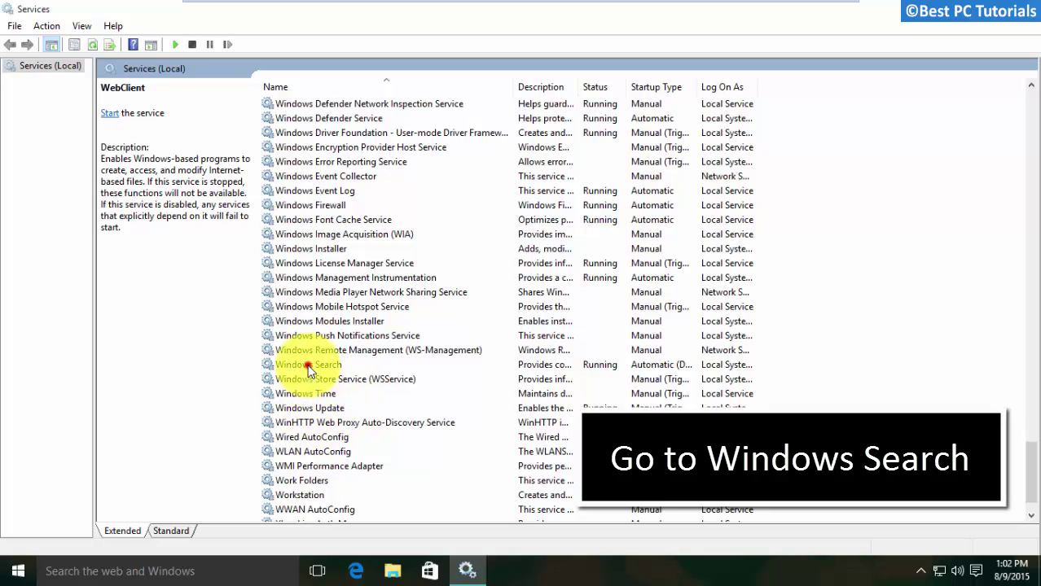
left_click(309, 368)
Set Windows Search to Disabled, stop it, apply with OK, and close Services
right_click(340, 368)
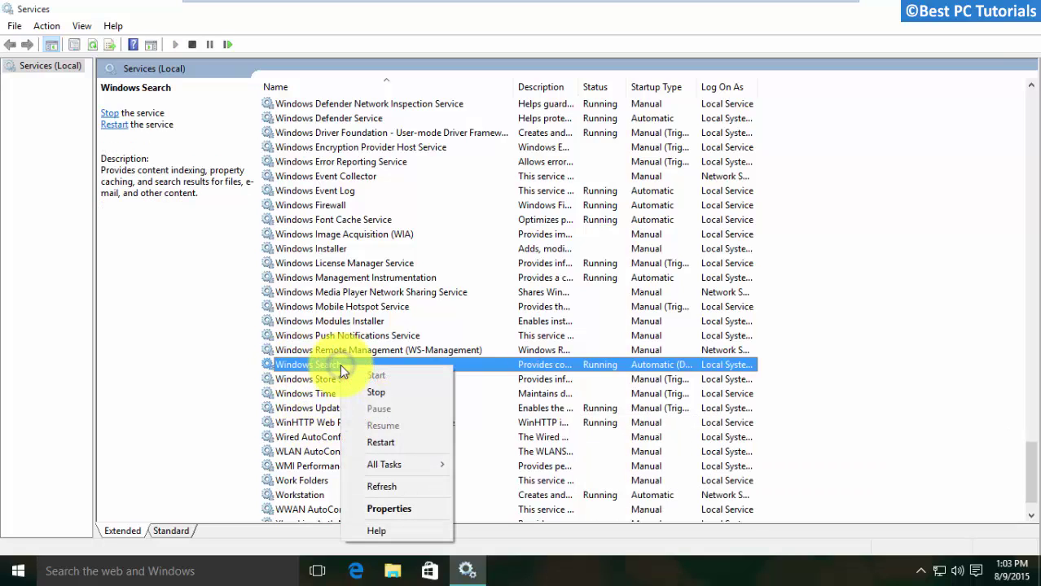
left_click(385, 509)
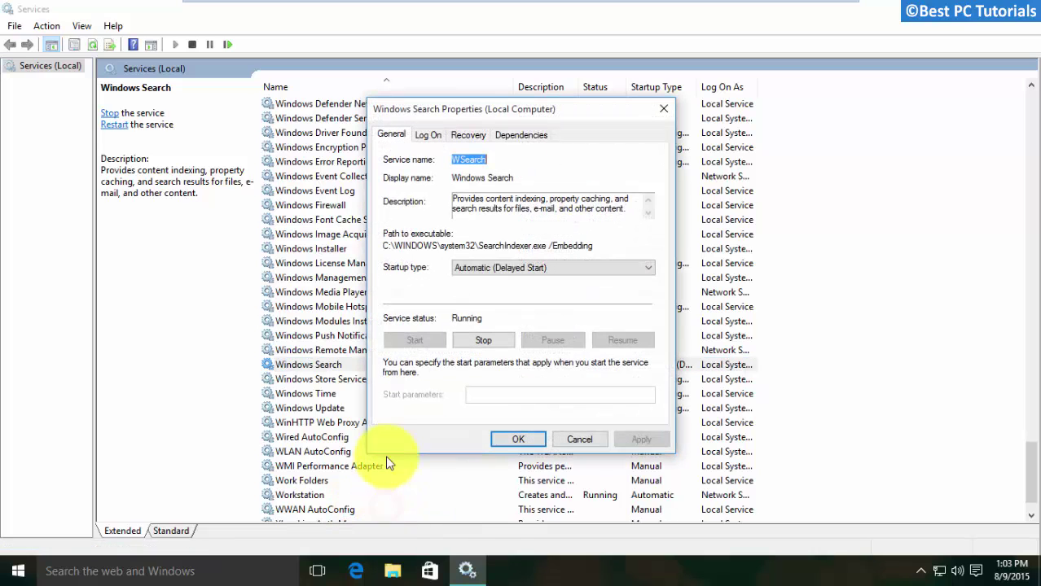
left_click(511, 275)
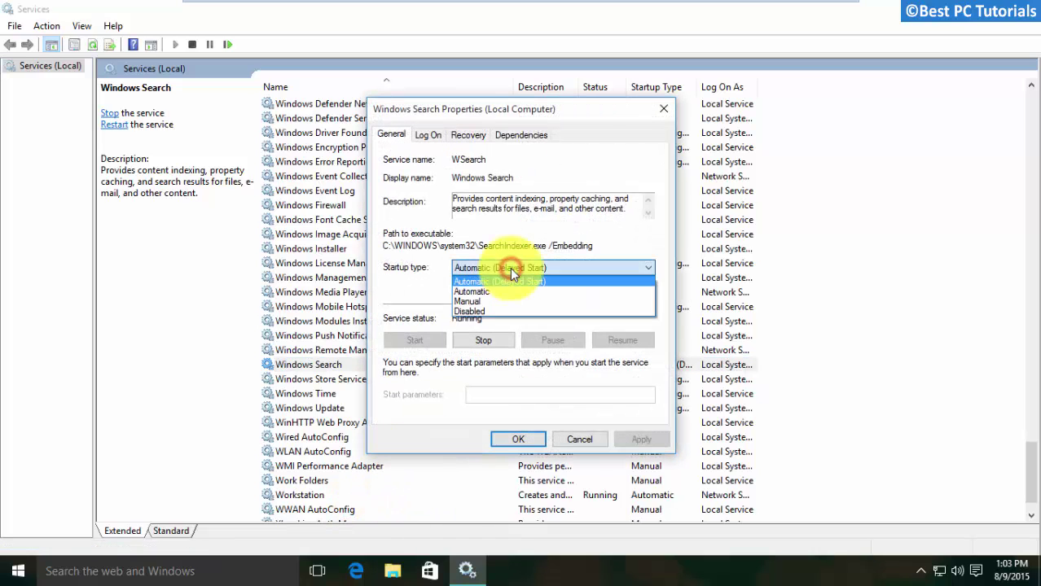
left_click(481, 313)
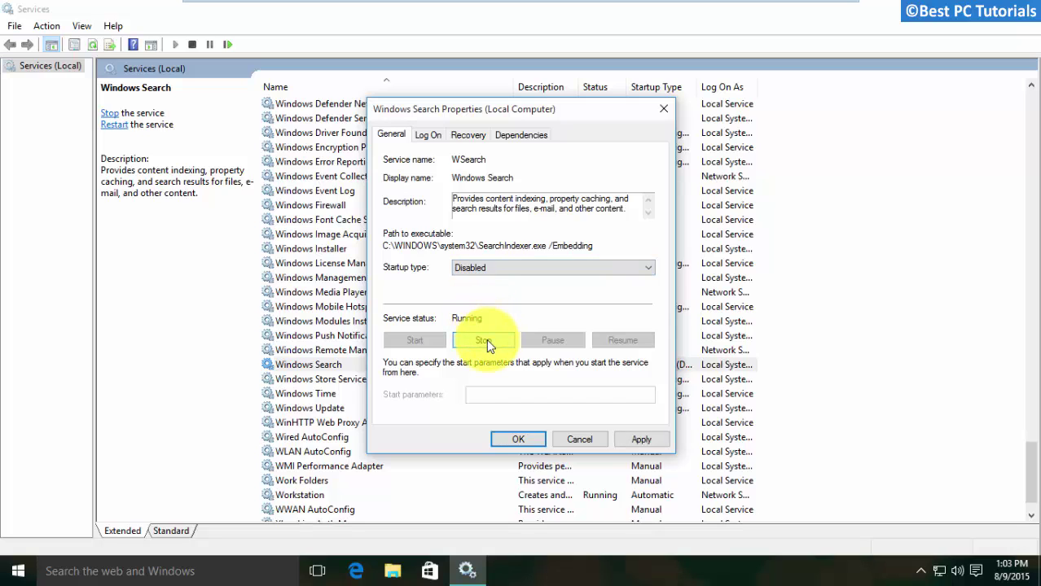
left_click(489, 341)
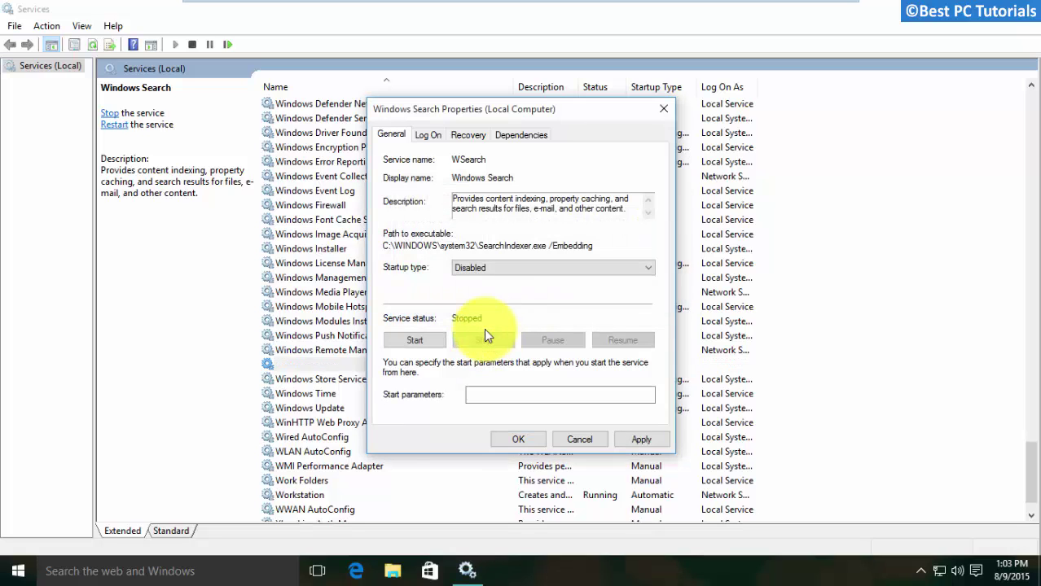
left_click(633, 438)
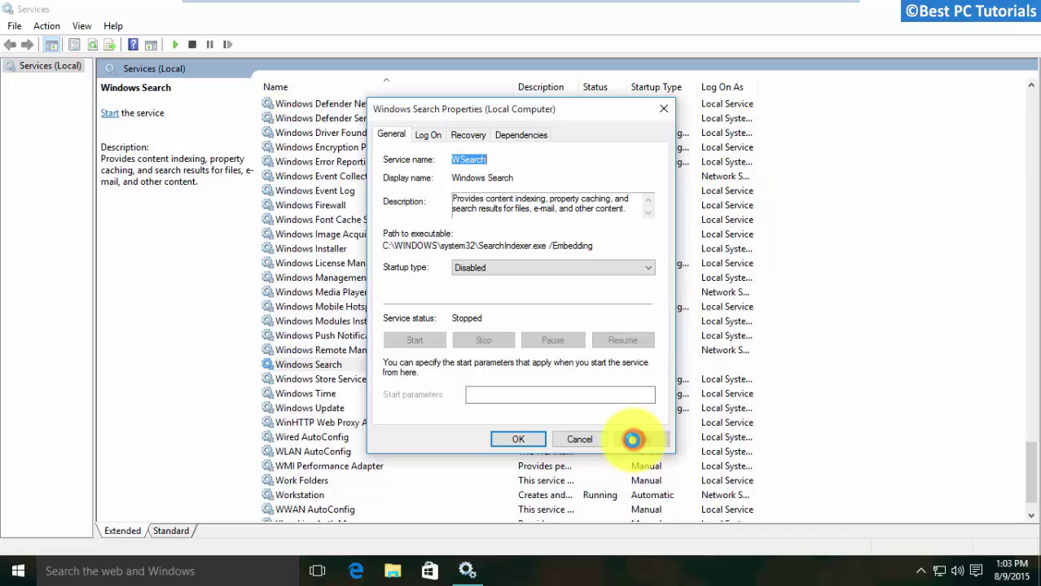
left_click(513, 439)
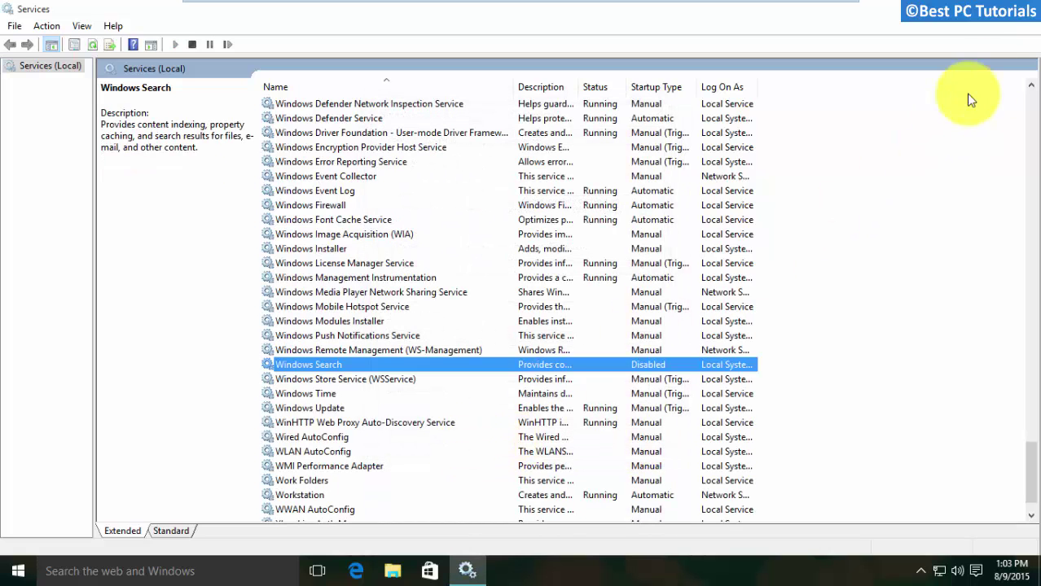
left_click(1025, 10)
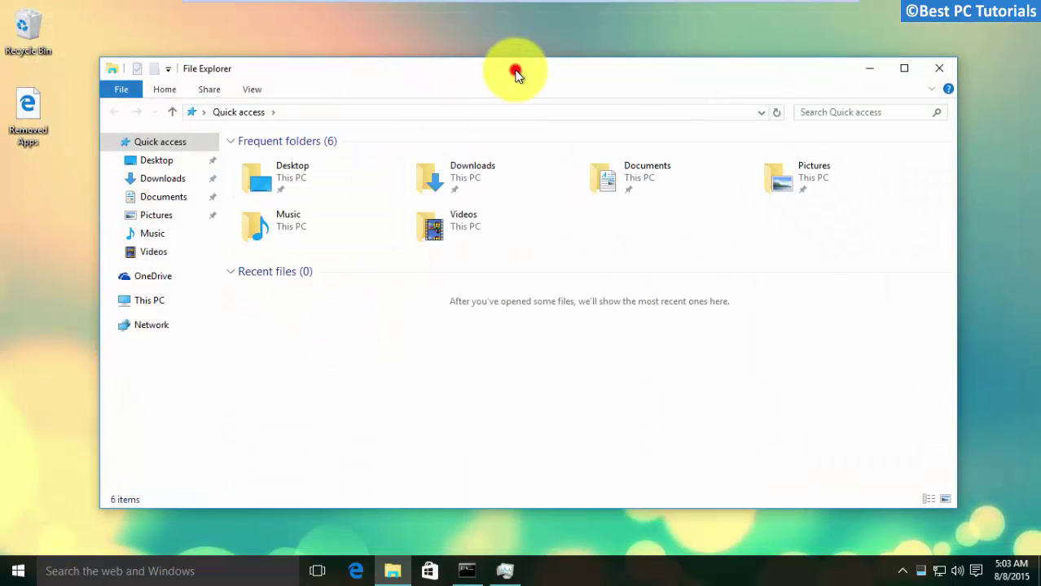
Maximize File Explorer, go to This PC, and open Local Disk (C:) properties
double_click(516, 71)
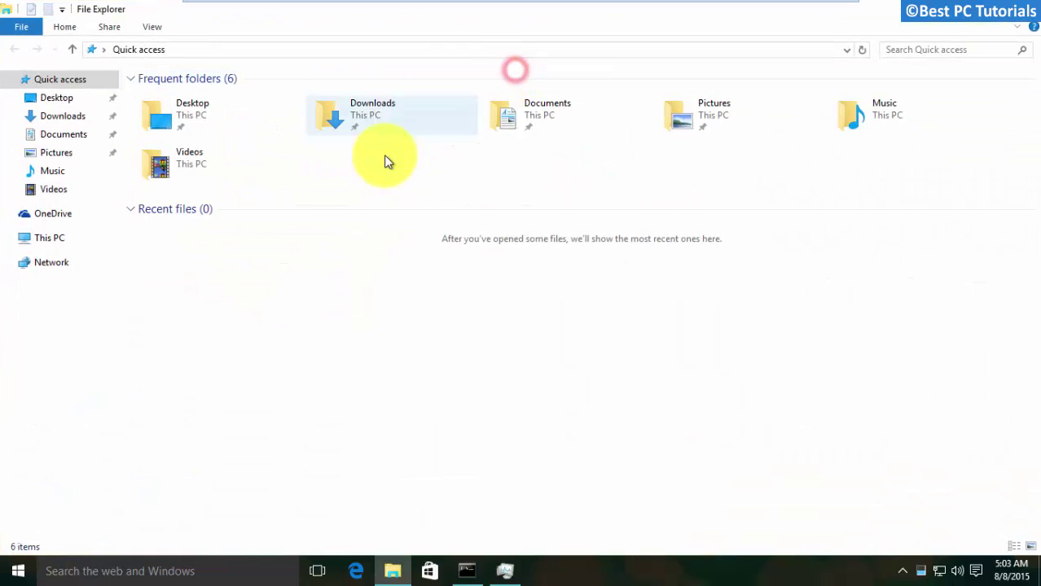
left_click(87, 241)
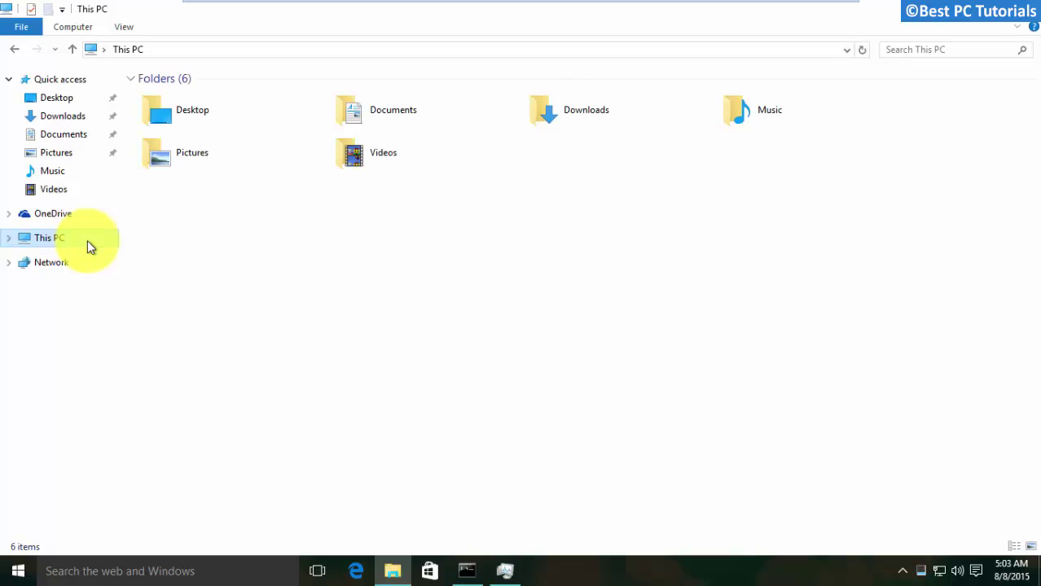
left_click(342, 310)
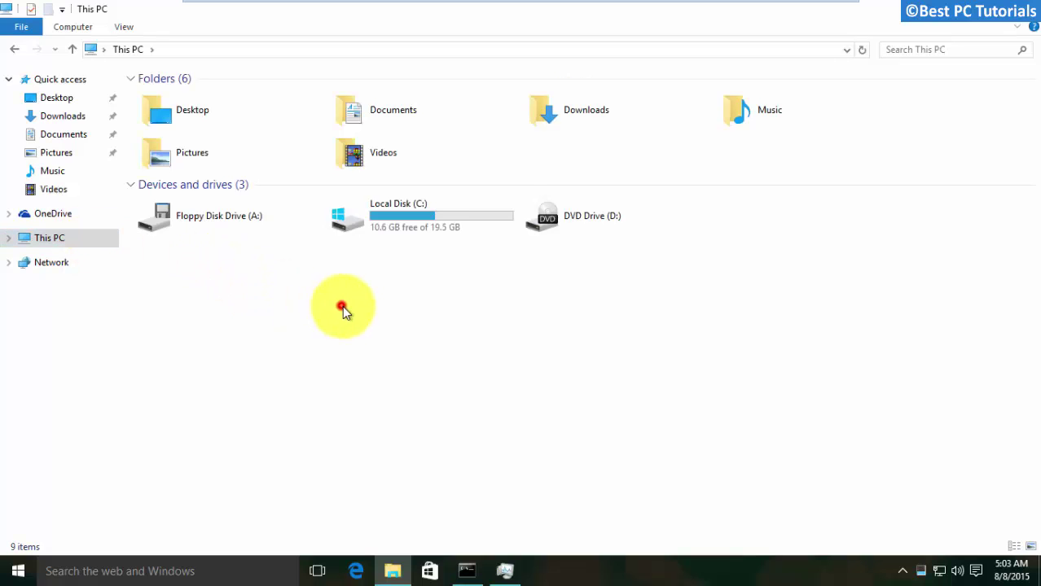
left_click(428, 224)
right_click(438, 222)
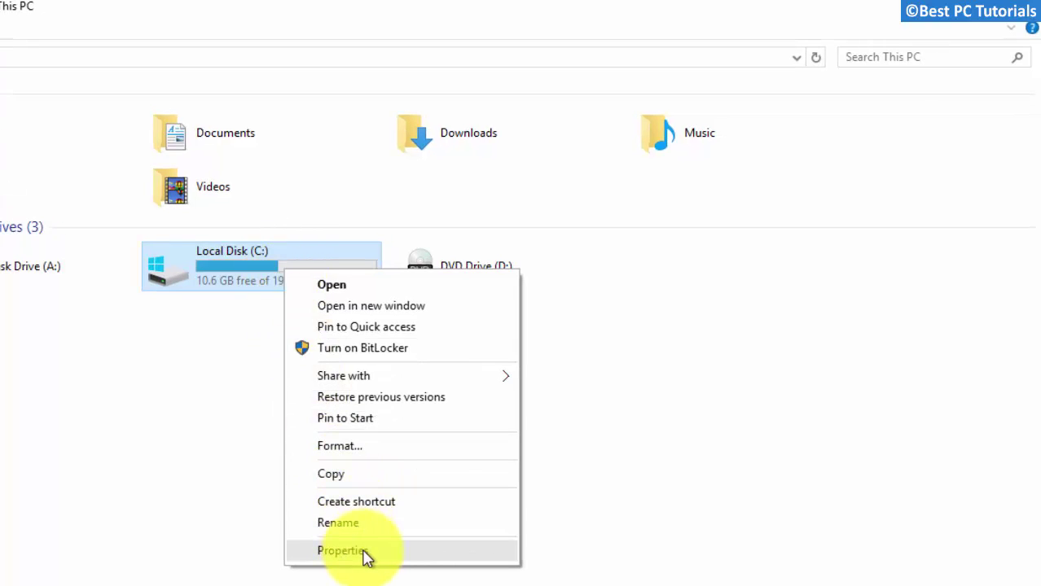
left_click(362, 552)
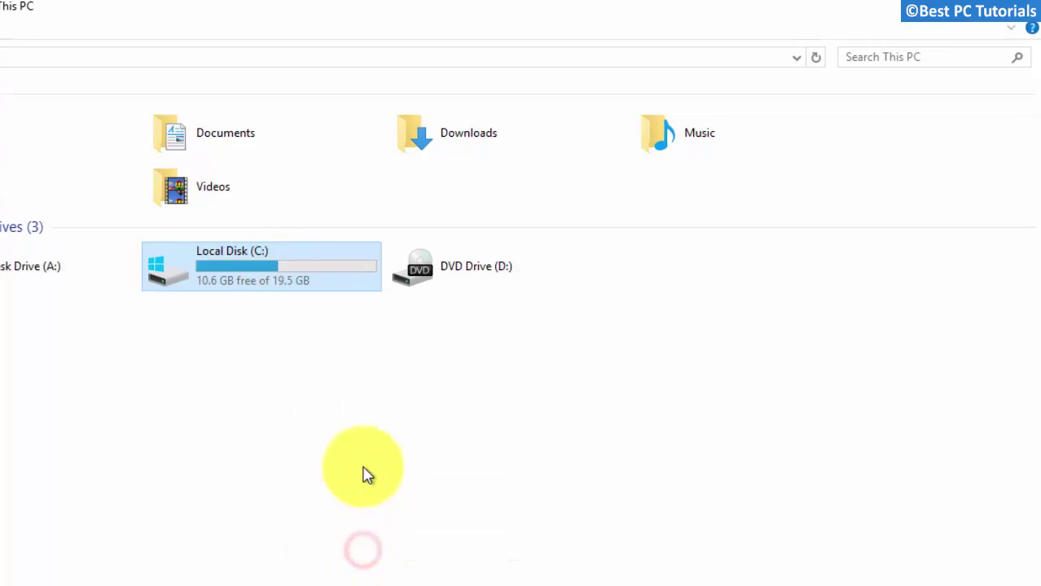
Uncheck content indexing on C:, apply it to all subfolders and files with administrator permission
left_click_drag(384, 221, 329, 83)
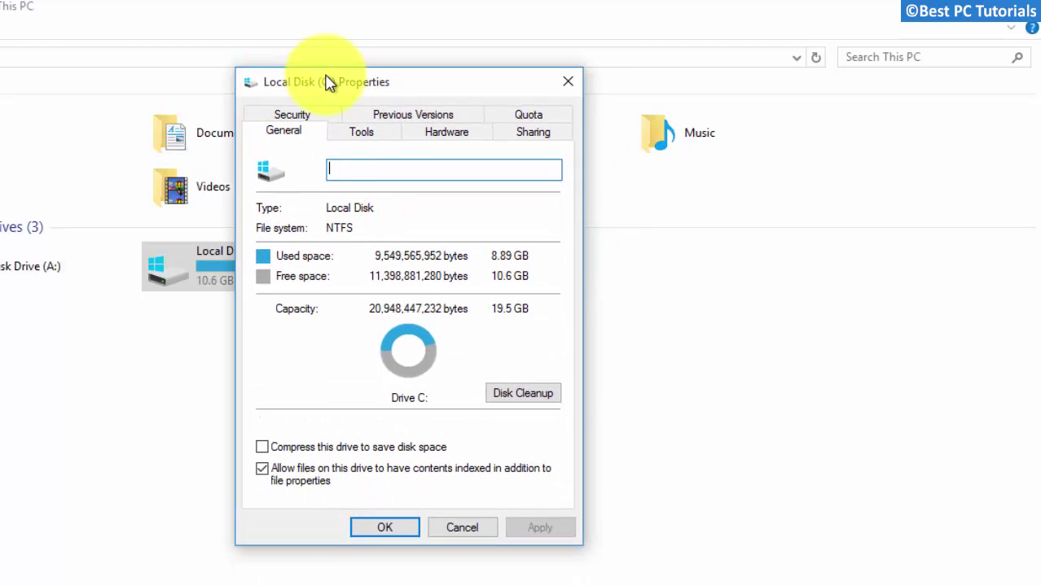
left_click(262, 471)
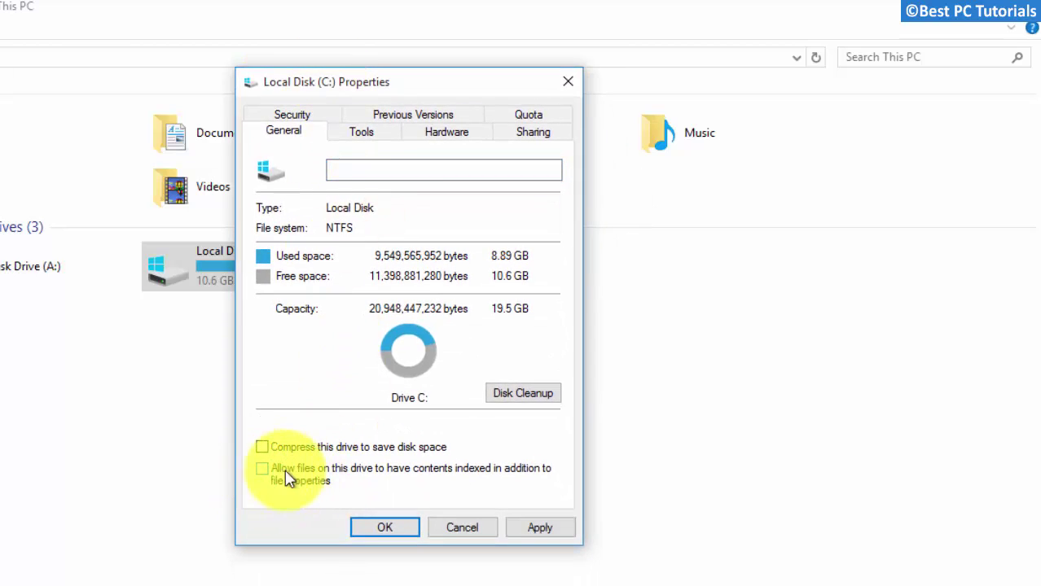
left_click(528, 531)
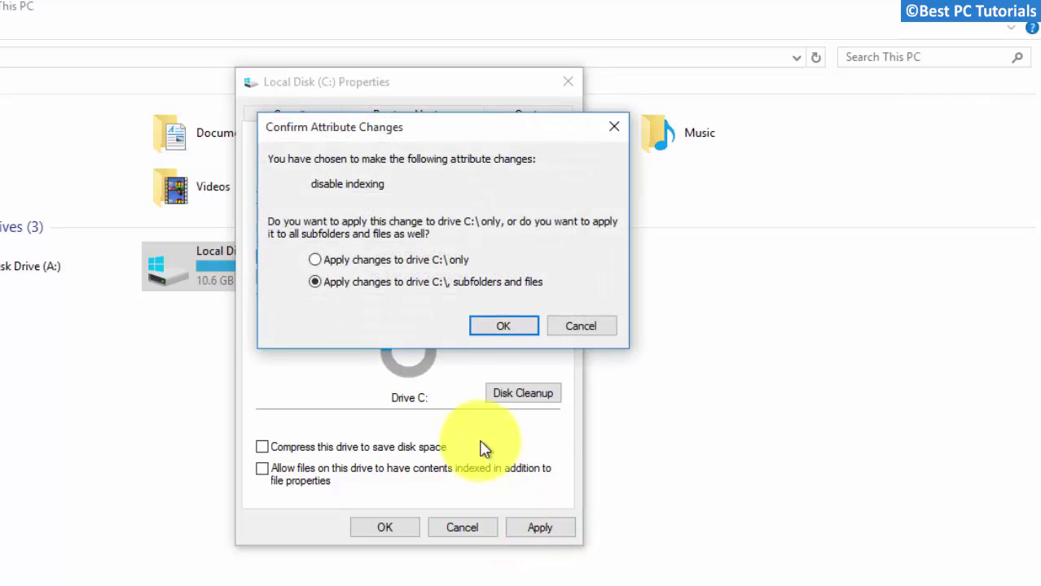
left_click(497, 327)
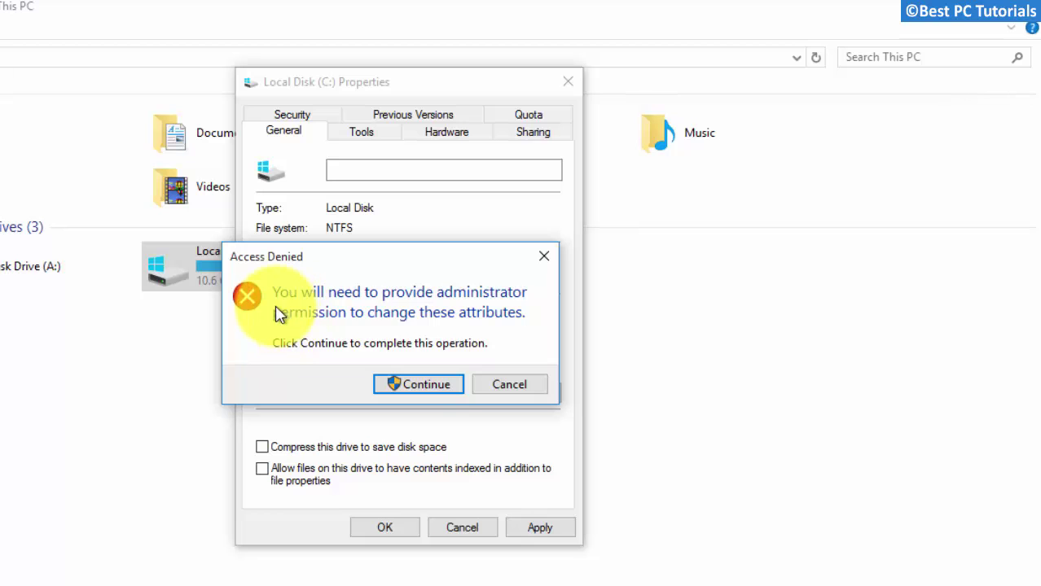
left_click(430, 390)
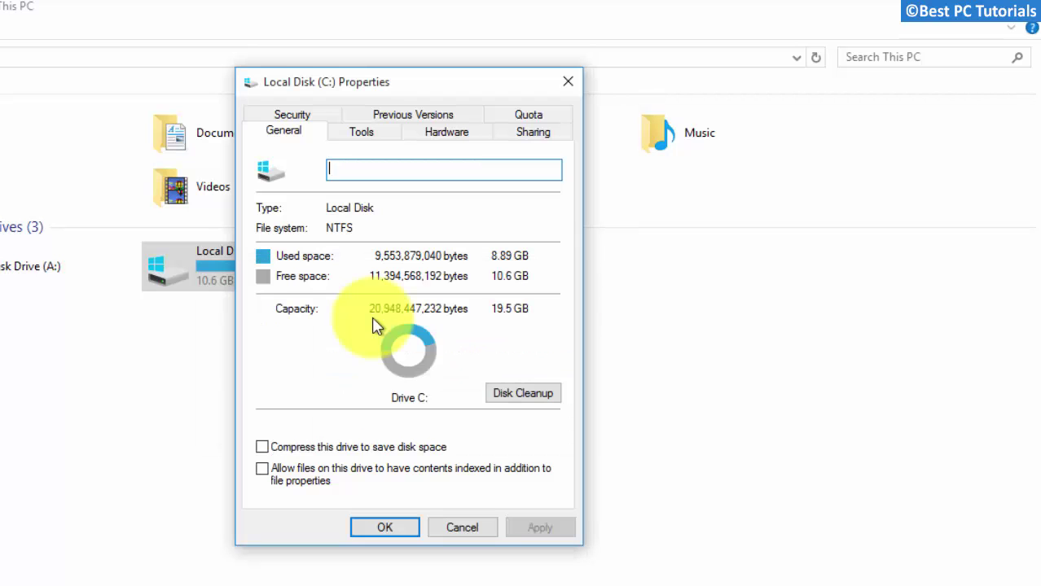
left_click(371, 531)
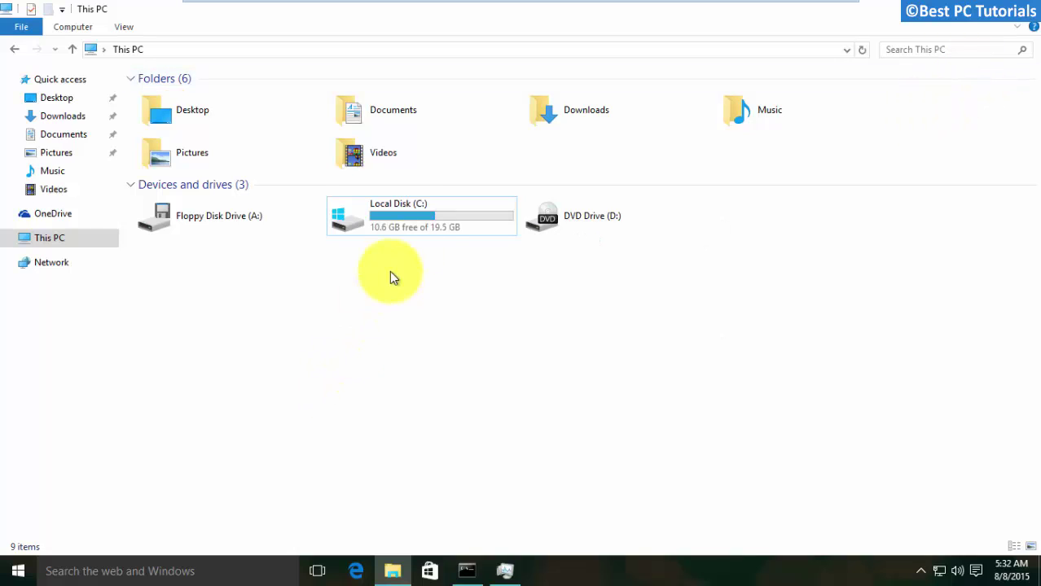
From Local Disk (C:) properties' Tools tab, open Optimize Drives and run Optimize on C:
left_click(425, 214)
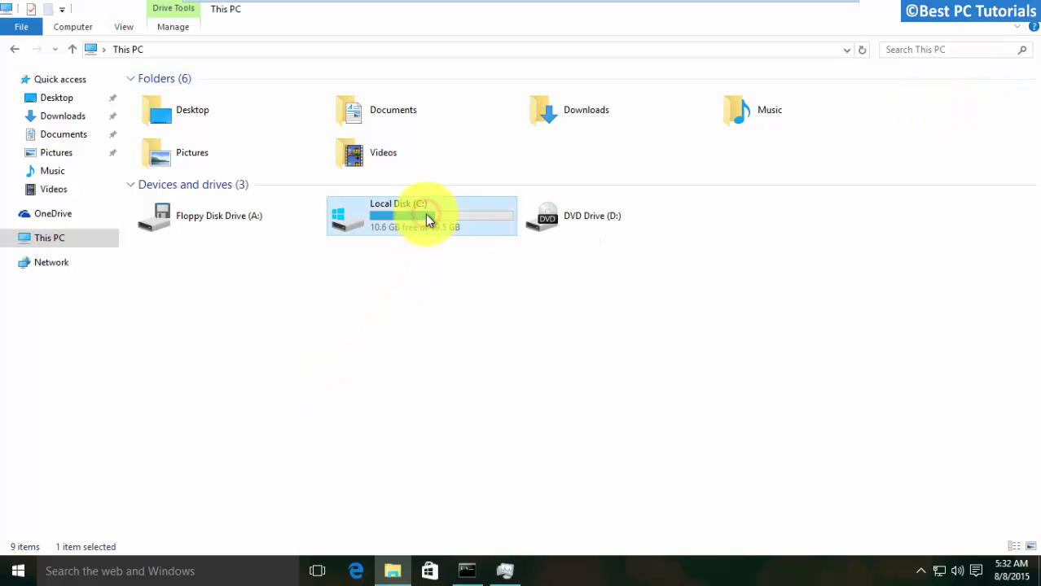
right_click(425, 214)
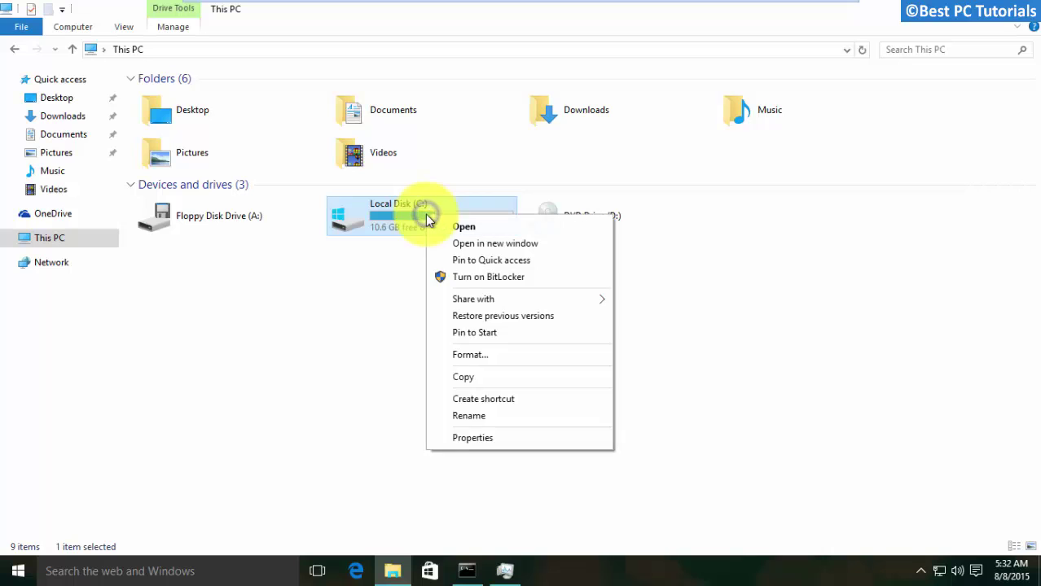
left_click(458, 437)
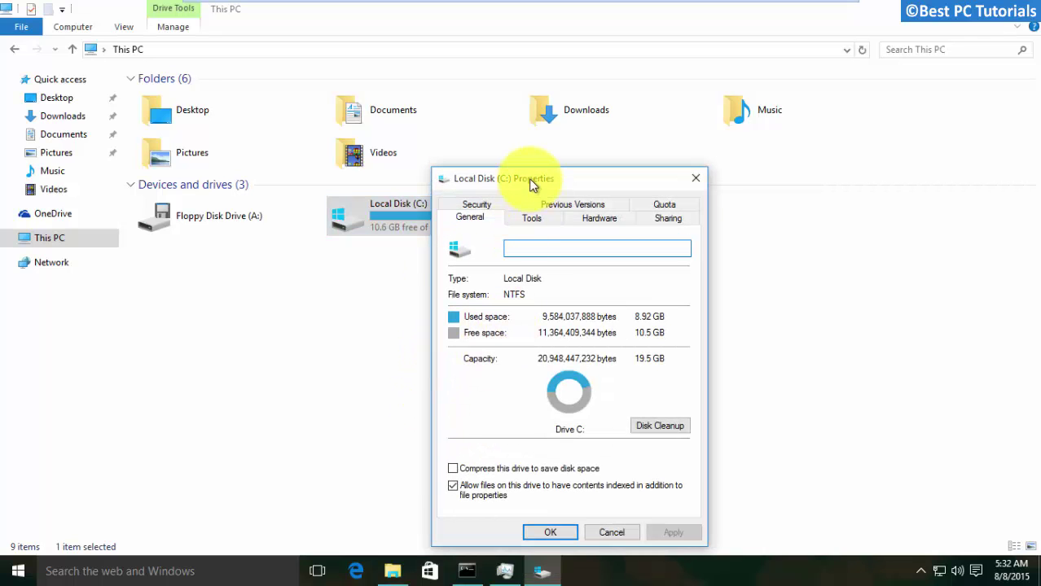
left_click_drag(528, 180, 523, 123)
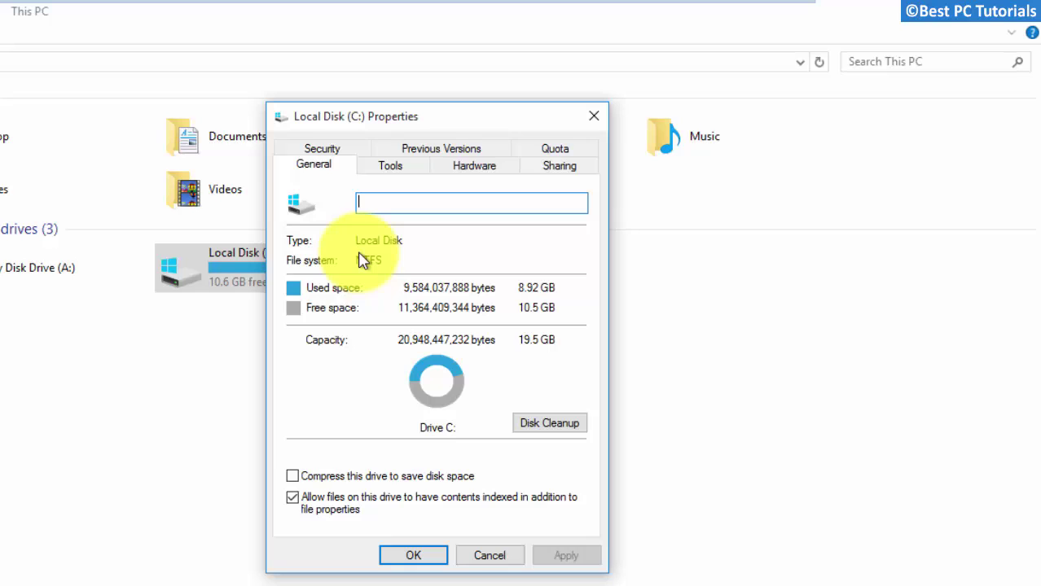
left_click(393, 162)
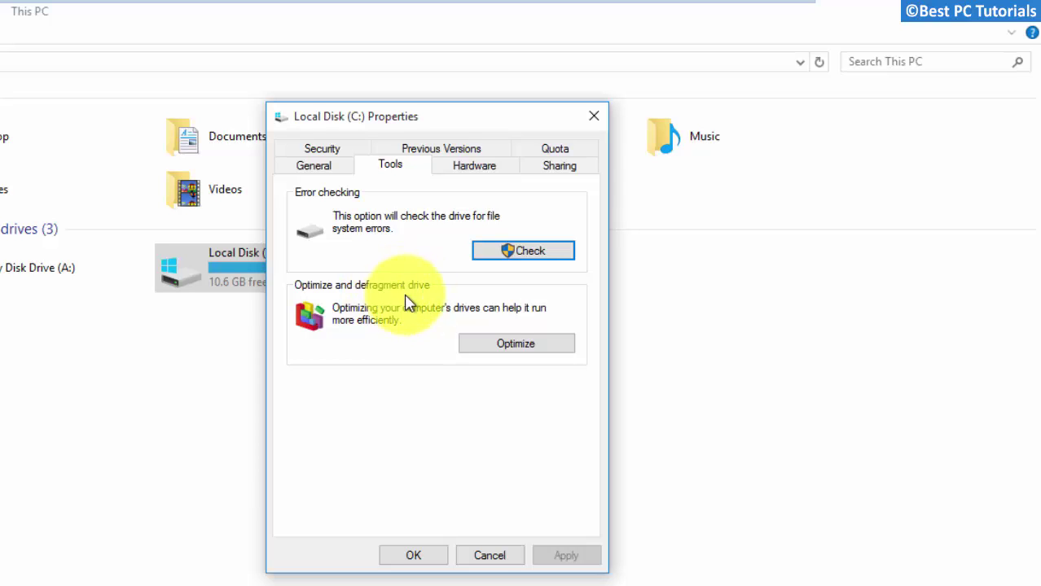
left_click(500, 344)
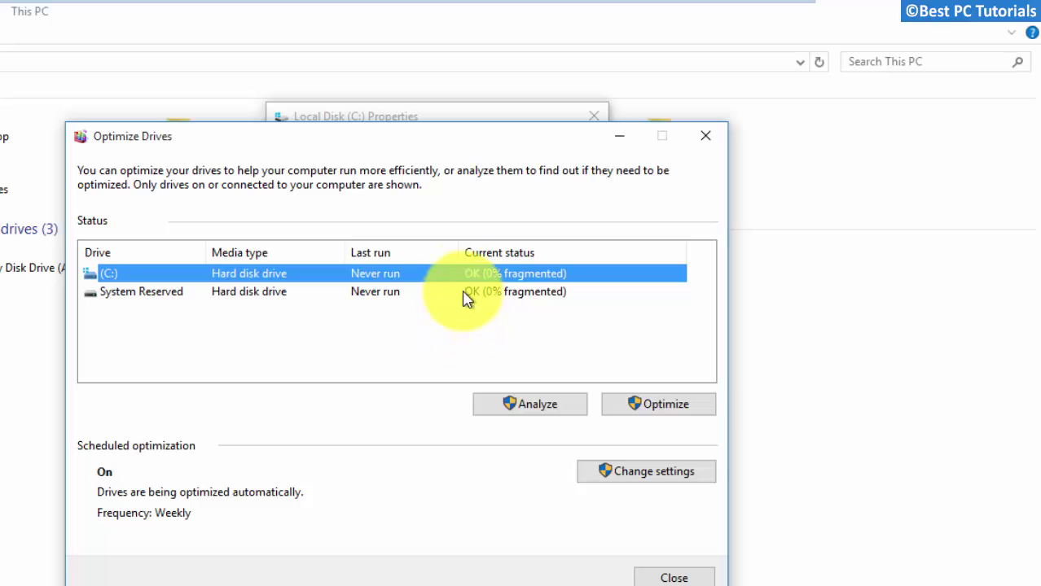
left_click(642, 414)
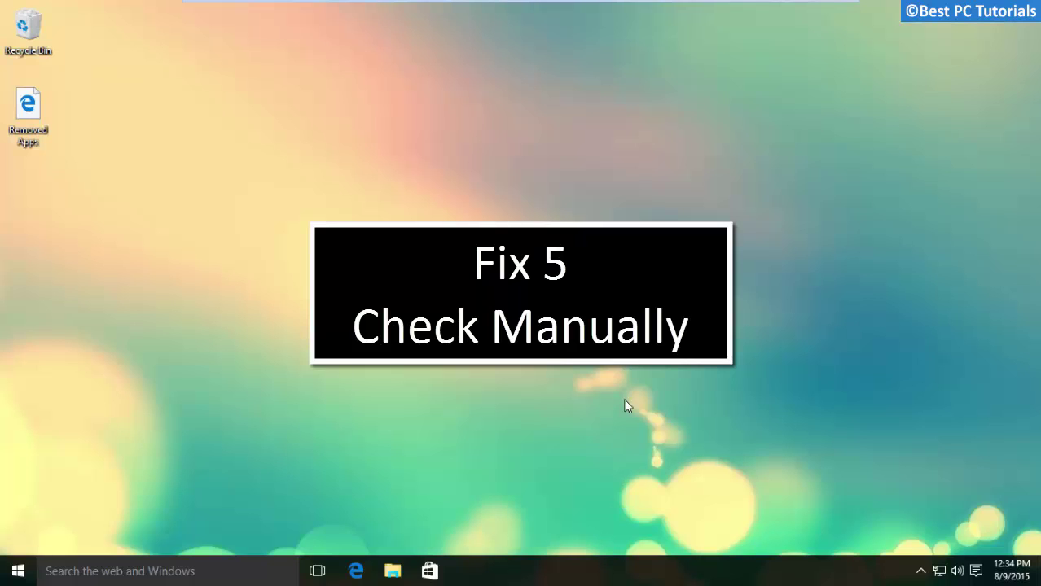
Open Task Manager from the taskbar and show its Performance tab graphs
right_click(600, 570)
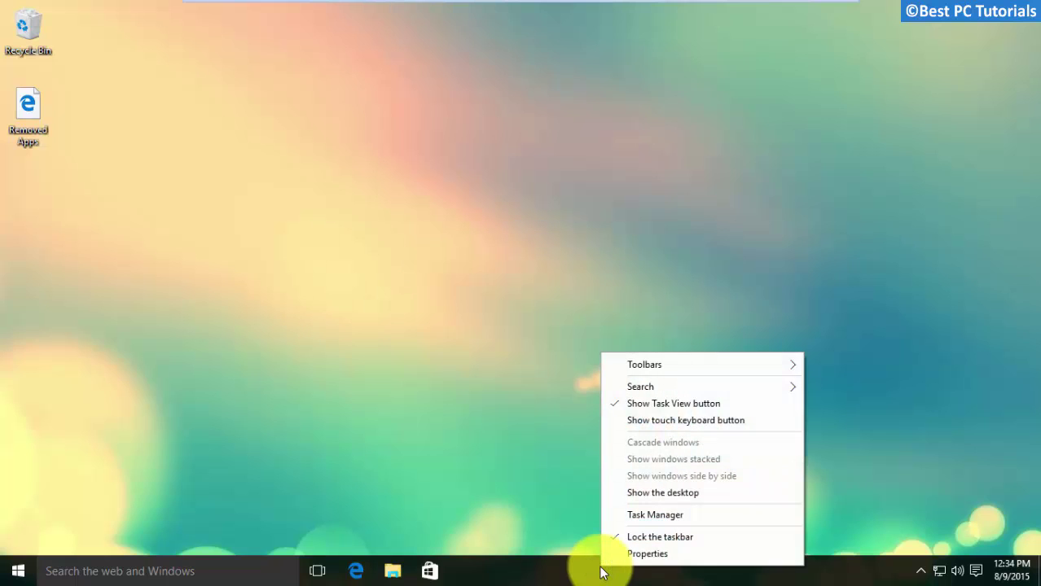
left_click(713, 516)
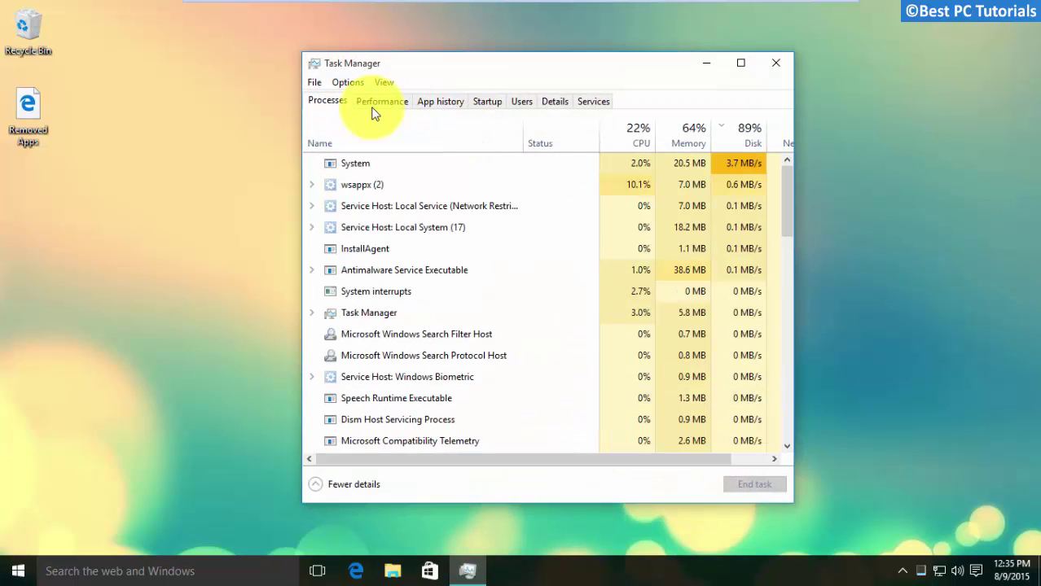
left_click(369, 103)
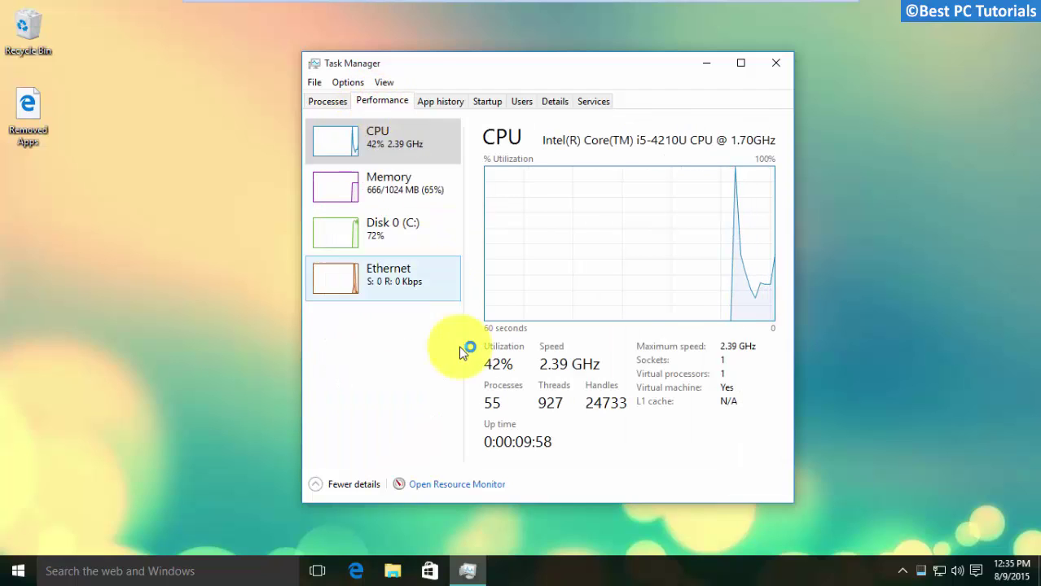
Open Resource Monitor maximized and expand its per-process Disk activity section
left_click(470, 486)
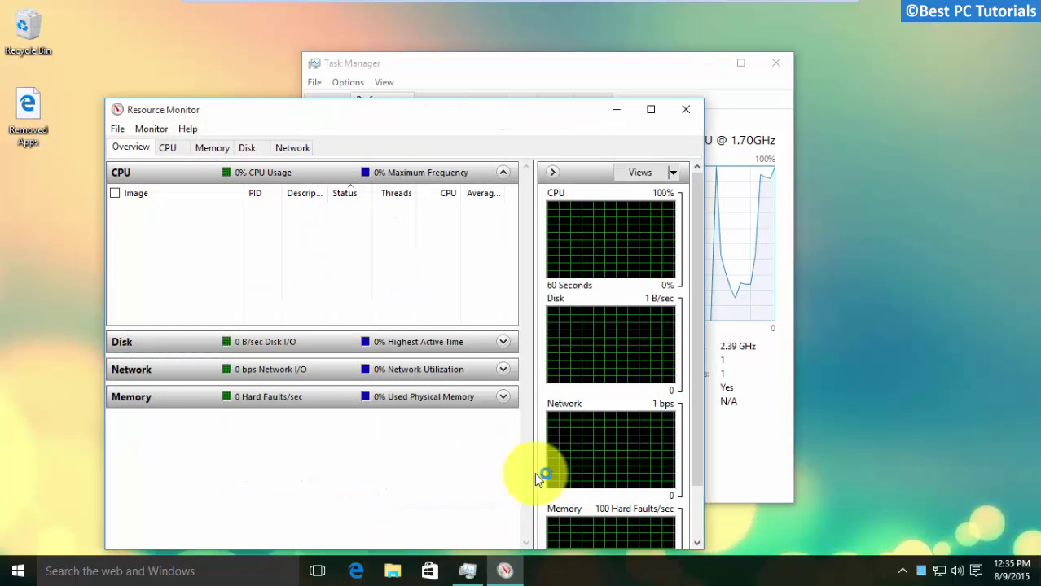
double_click(481, 111)
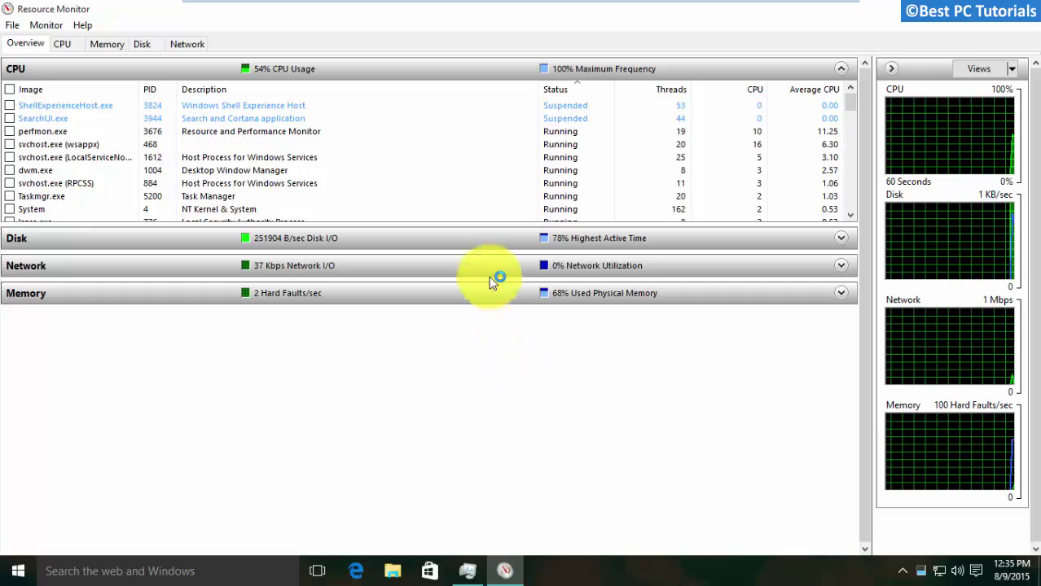
left_click(841, 240)
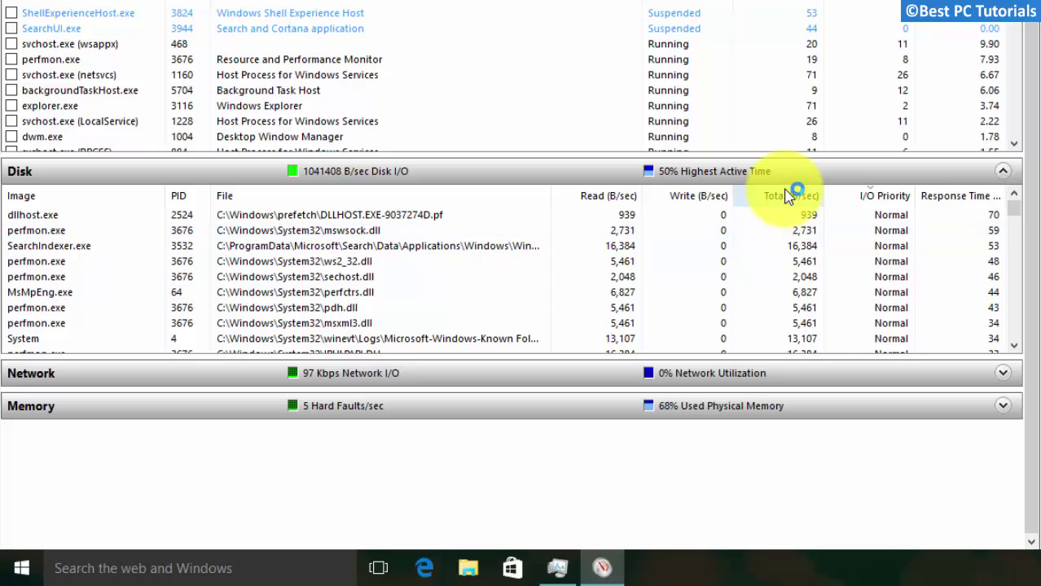
Sort disk activity by Total (B/sec), highest first, and select System's config\SYSTEM entry
mouse_move(704, 238)
left_click(778, 199)
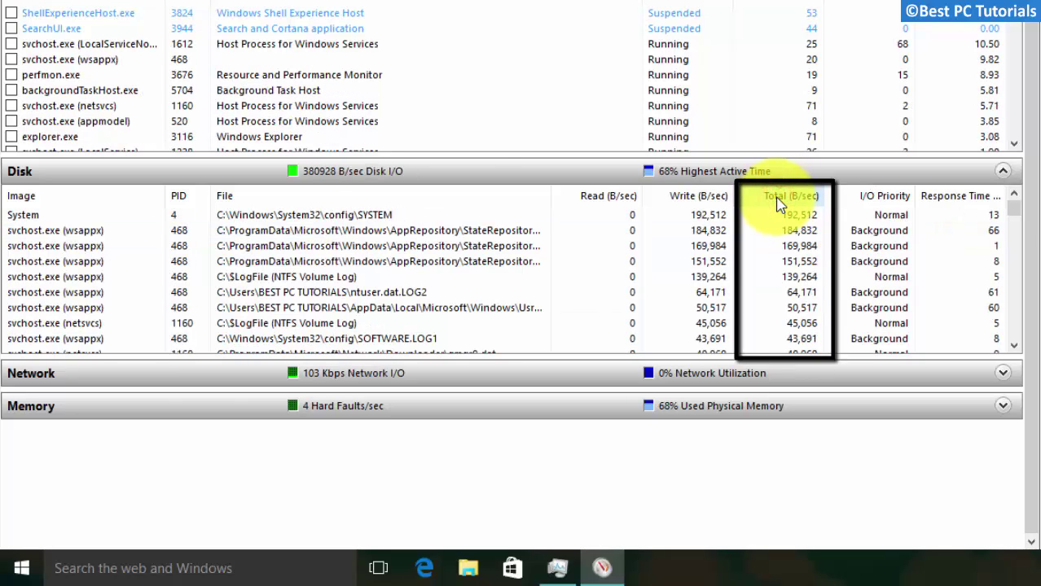
left_click(389, 214)
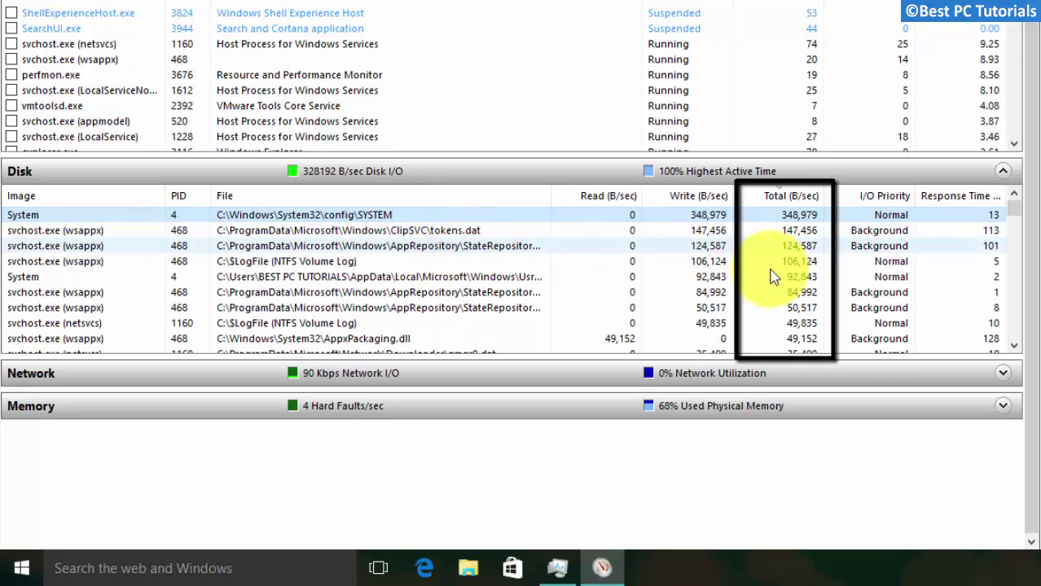
left_click(854, 258)
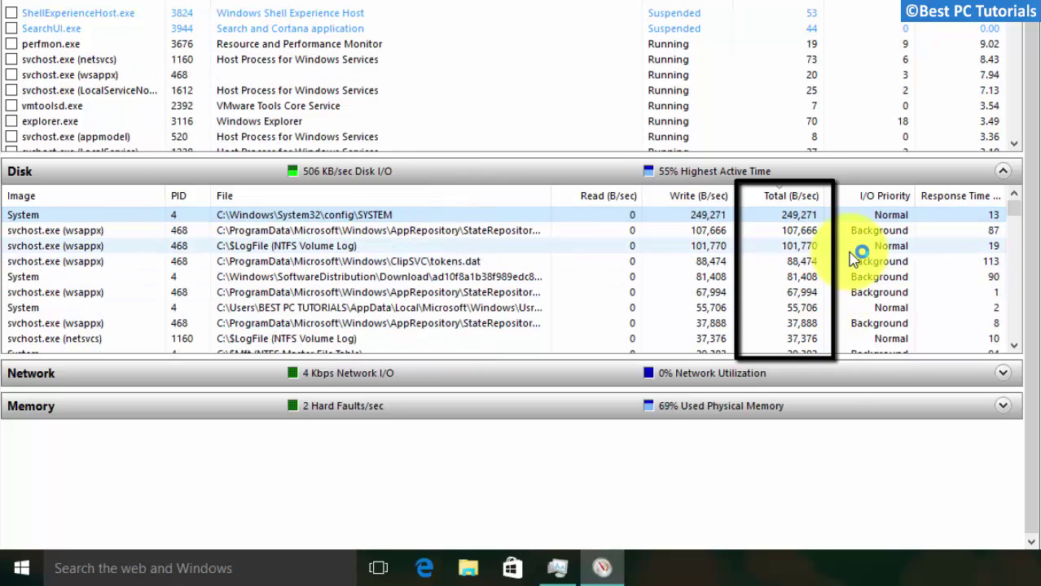